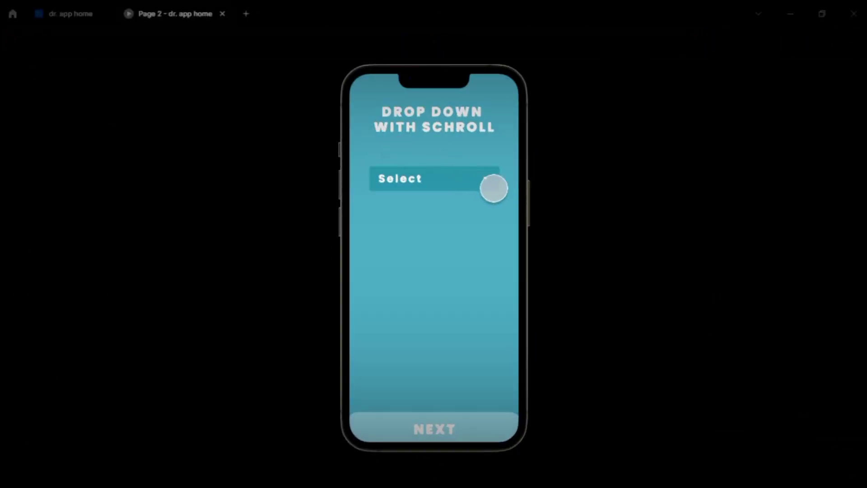
Step: In the prototype preview, open the Select dropdown, scroll its list and pick Number 02
click(503, 195)
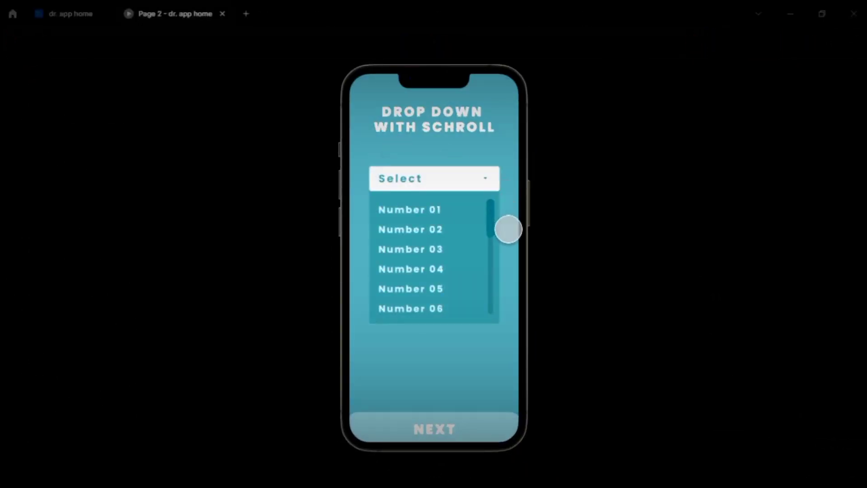
mouse_move(509, 243)
mouse_down()
mouse_move(513, 319)
mouse_move(509, 218)
mouse_up()
click(437, 230)
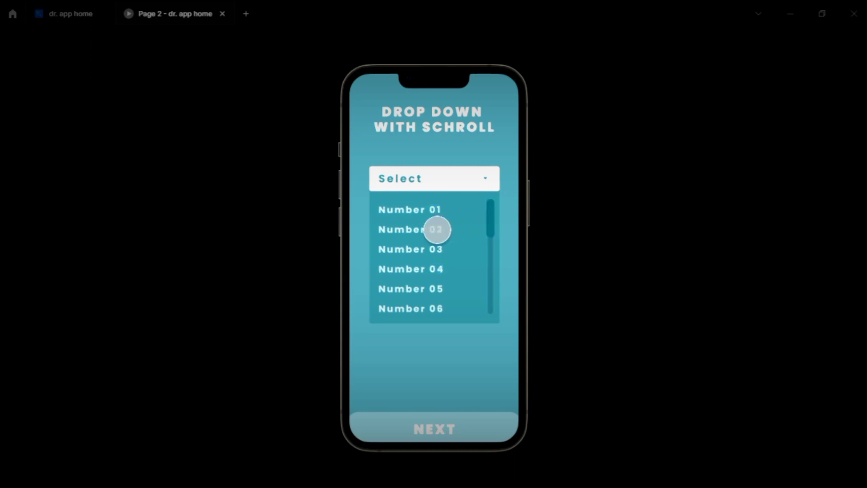
click(430, 230)
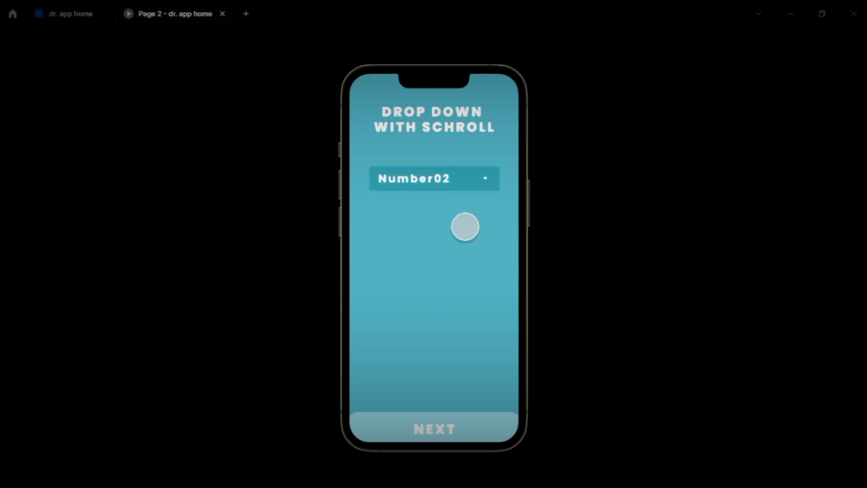
Step: Reopen the dropdown to choose Number 04, then Number 02 twice
click(492, 199)
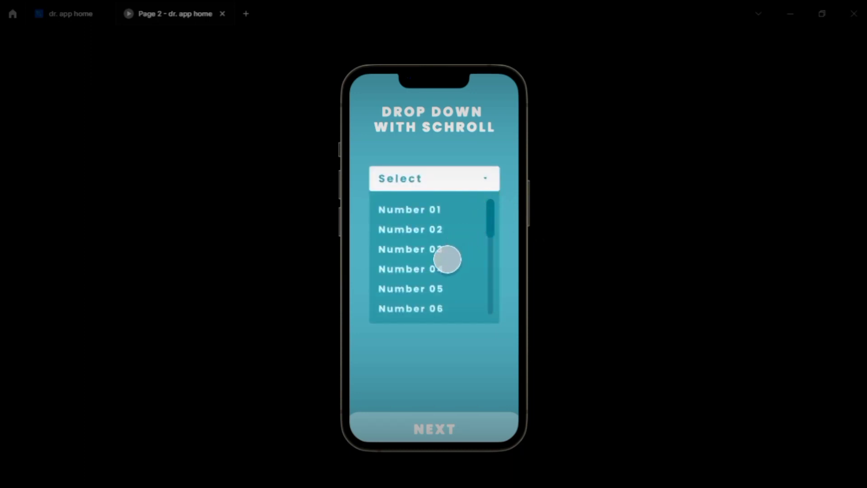
click(442, 288)
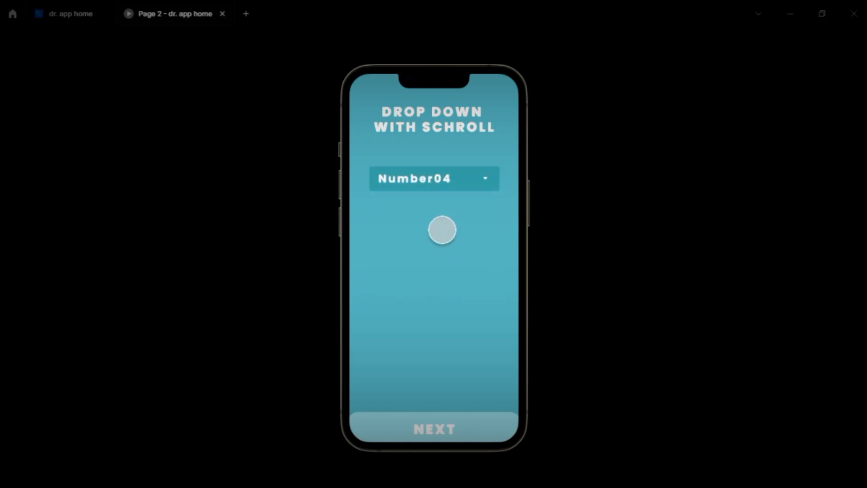
click(441, 195)
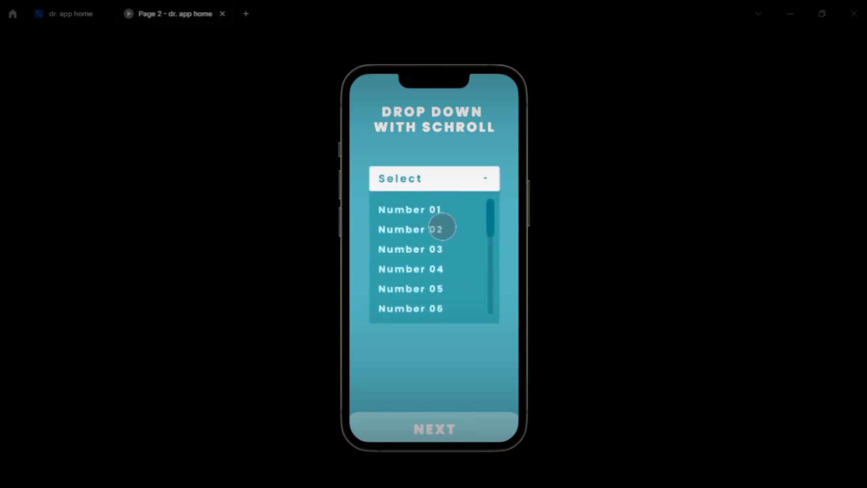
click(442, 226)
click(448, 188)
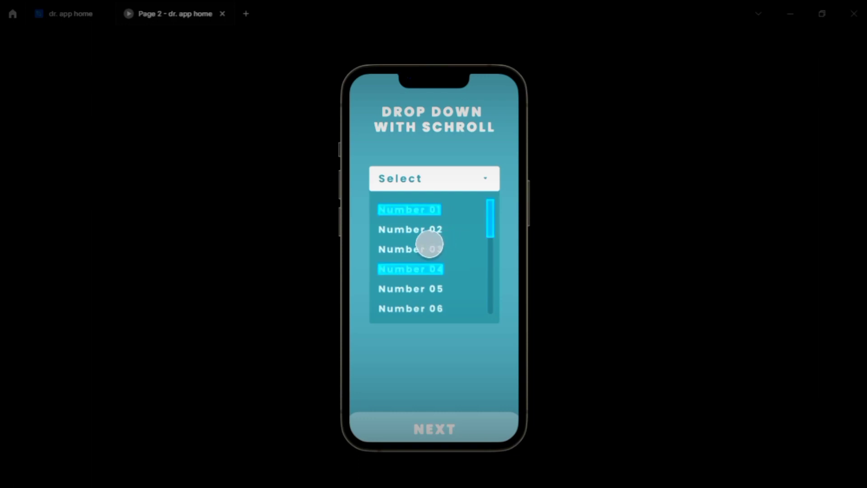
click(428, 227)
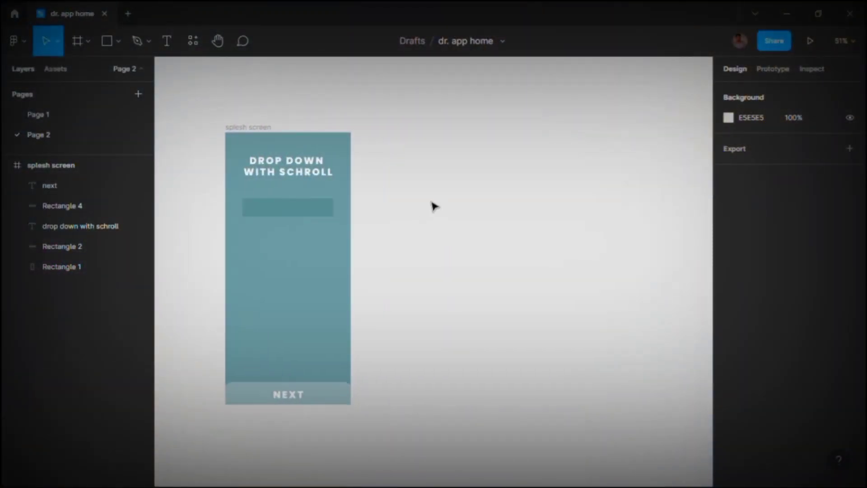
Step: Rename the splesh screen frame to 01
double_click(252, 127)
text(01)
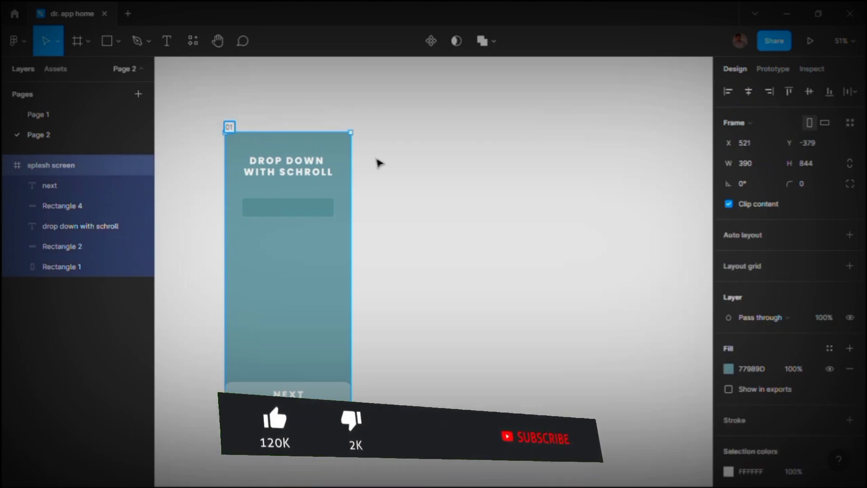
click(406, 158)
Step: Draw Frame 1 beside the phone screen and set its width to 284
click(77, 41)
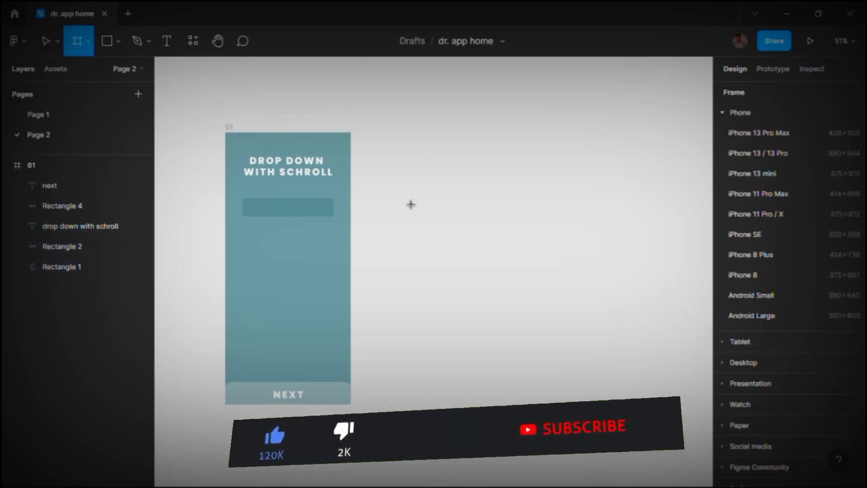
drag(398, 197, 465, 212)
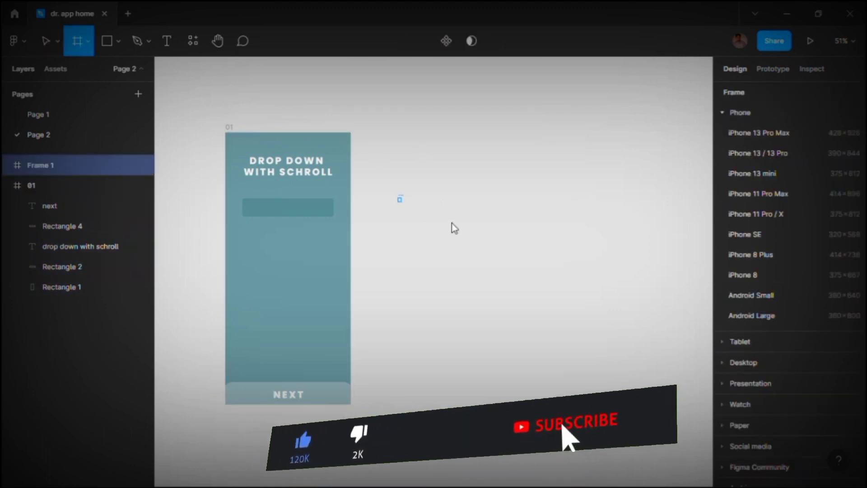
click(297, 210)
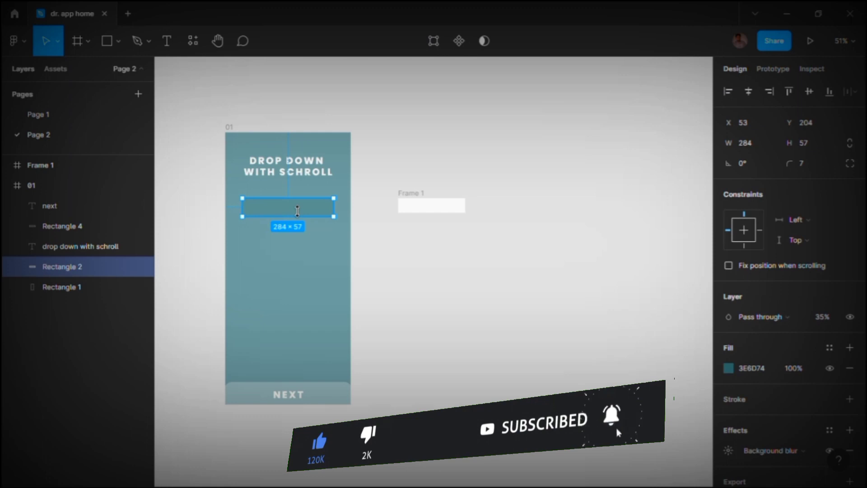
click(416, 201)
text(284)
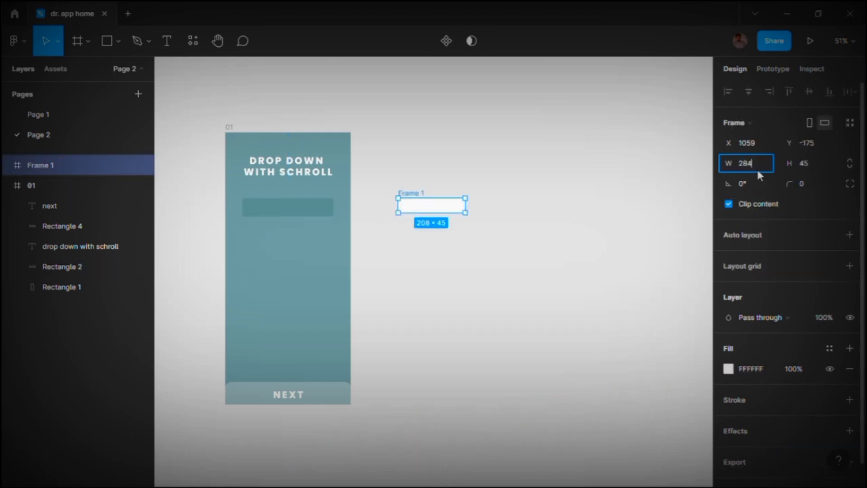
key(Tab)
text(97)
click(632, 186)
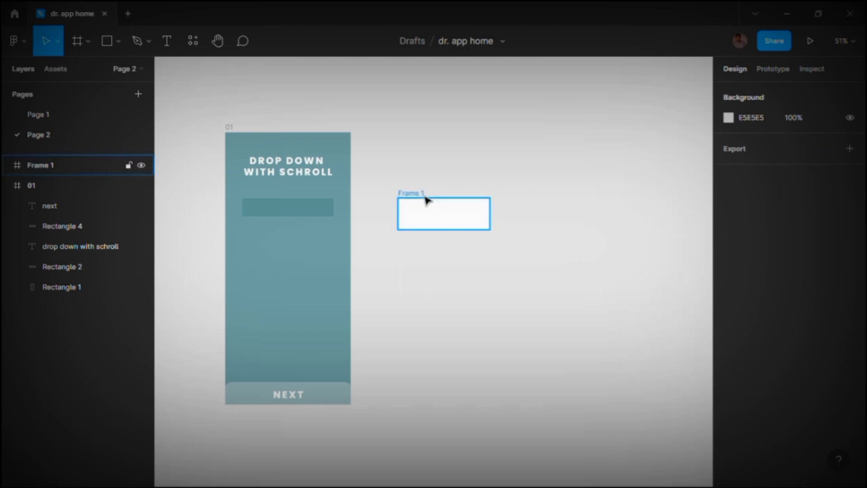
Step: Change Frame 1's height to 57
click(426, 200)
click(297, 209)
click(423, 202)
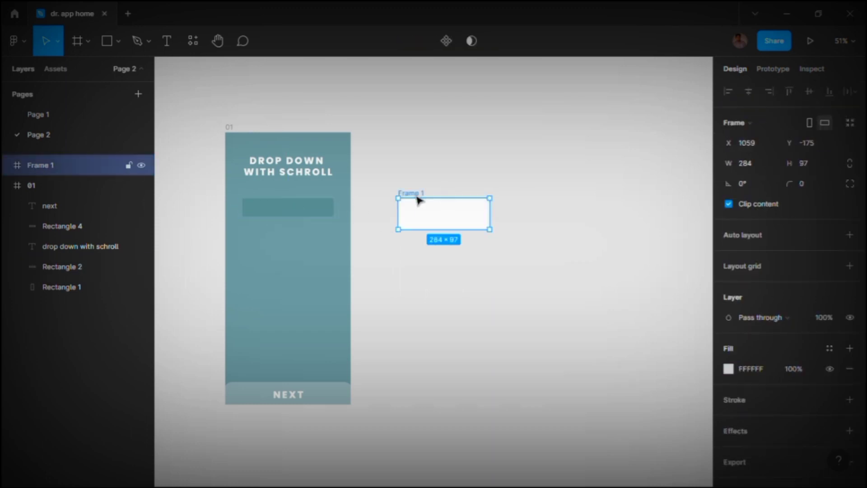
click(810, 164)
text(7)
click(624, 159)
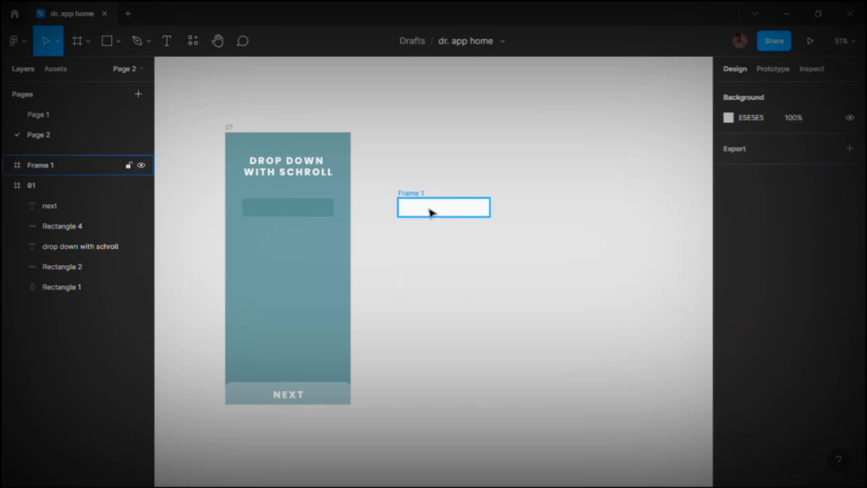
click(434, 212)
Step: Give Frame 1 the placeholder bar's teal fill
ctrl+scroll(442, 212, up, 2)
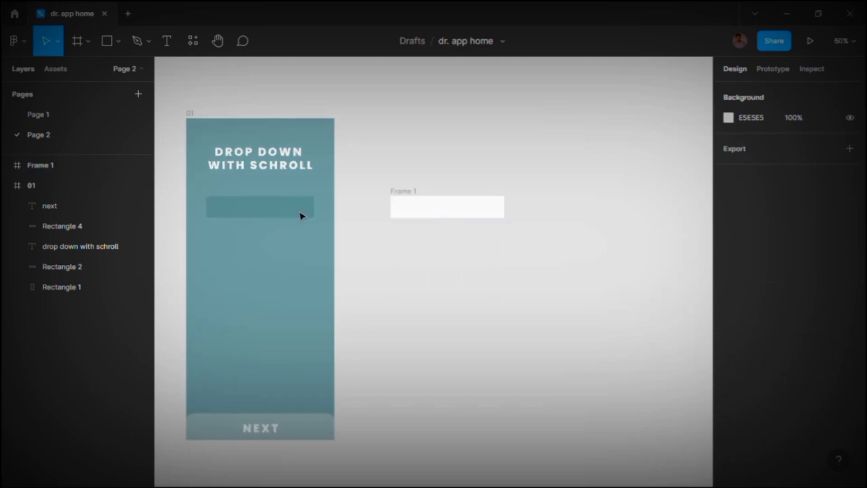
click(302, 214)
click(400, 191)
key(i)
click(330, 209)
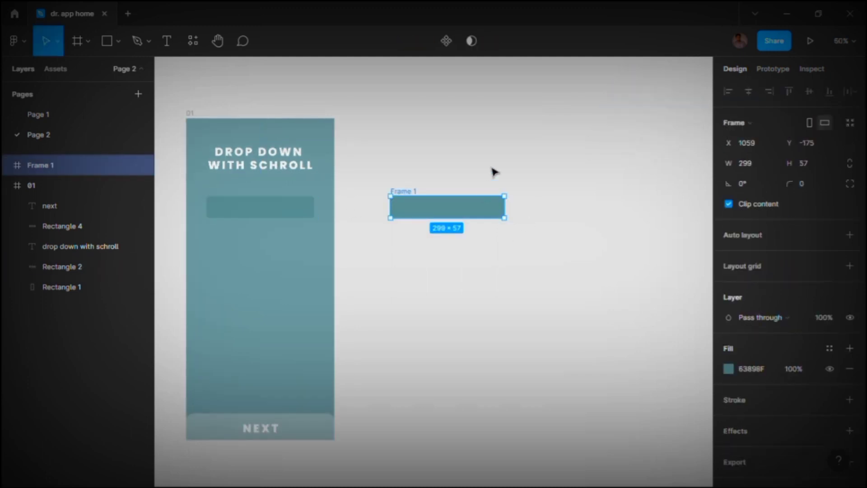
key(Escape)
Step: Delete the old placeholder bar (Rectangle 2) from frame 01
click(298, 212)
key(Delete)
click(440, 203)
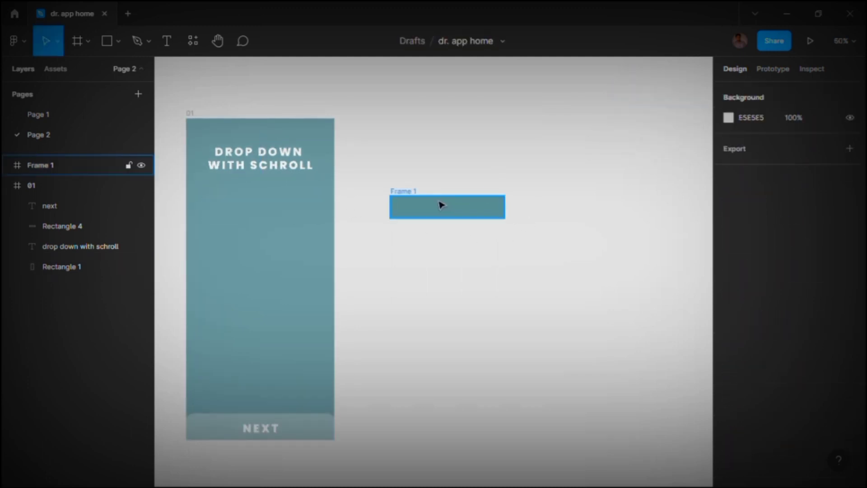
ctrl+scroll(429, 194, up, 3)
Step: Add a 'select' text layer below Frame 1 and set it to title case
key(t)
click(406, 269)
text(s)
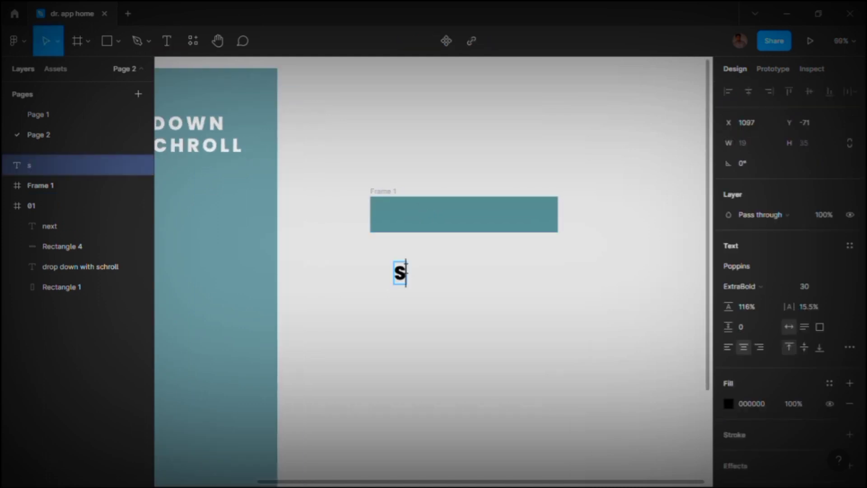
text(elect)
key(ctrl+a)
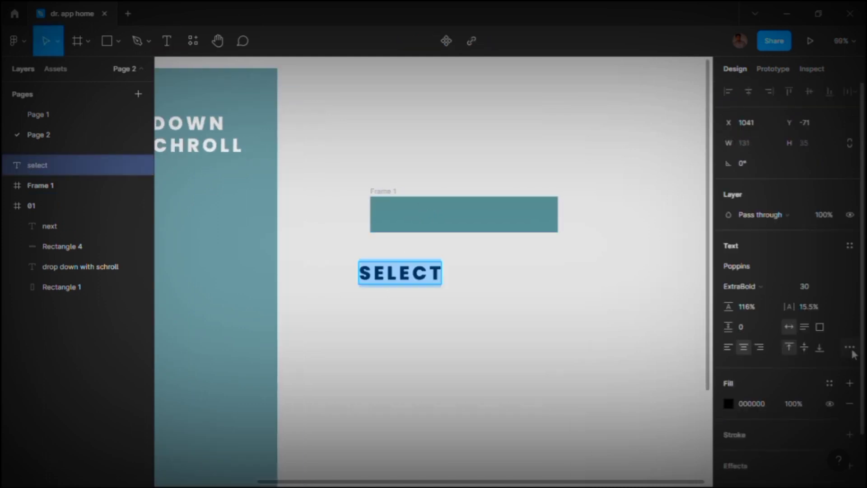
click(851, 348)
click(683, 415)
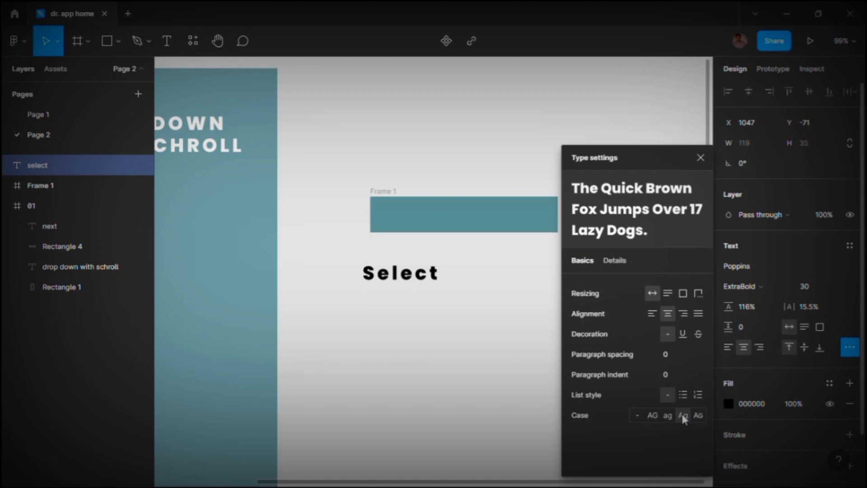
click(700, 157)
Step: Make the Select text SemiBold with a black fill at 55% opacity
click(743, 287)
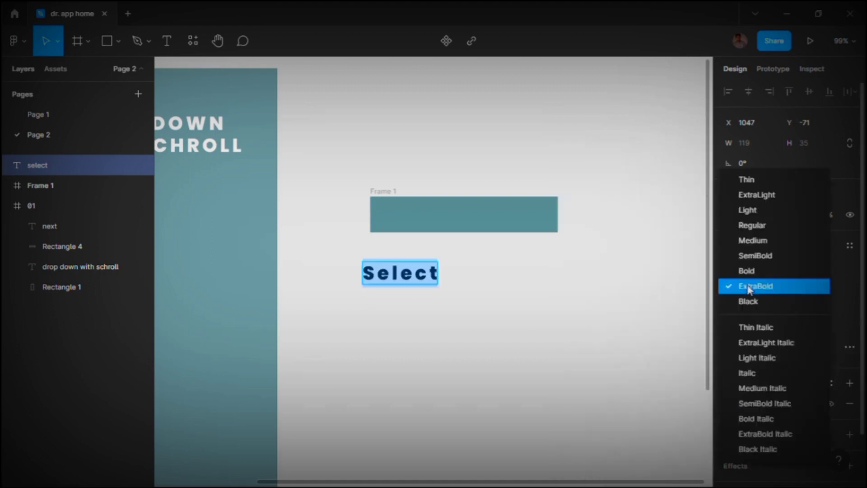
click(748, 256)
click(728, 403)
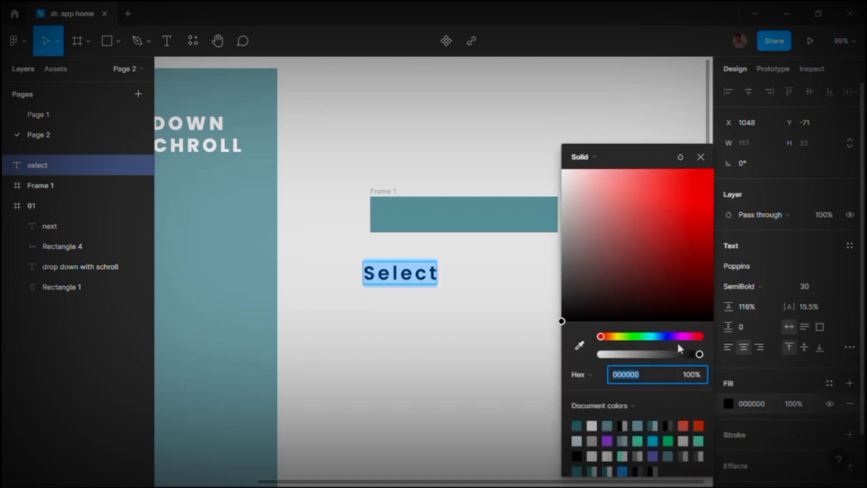
mouse_move(612, 240)
mouse_down()
mouse_move(570, 172)
mouse_move(562, 321)
mouse_up()
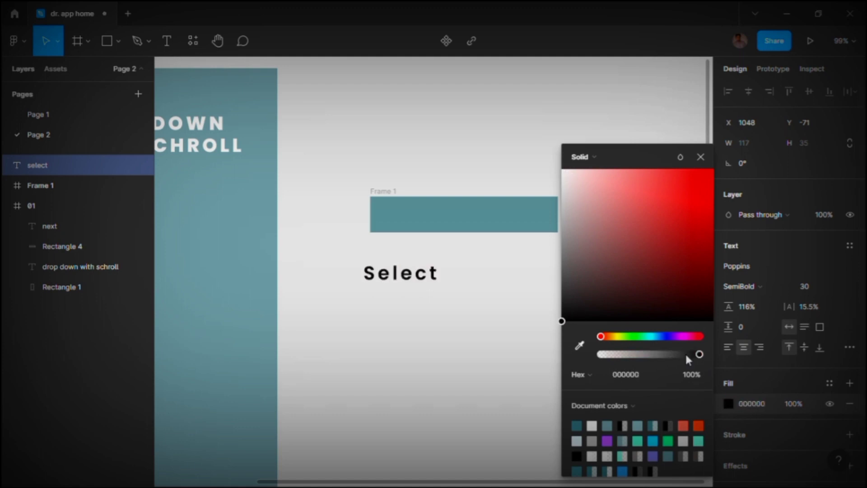
drag(686, 355, 654, 355)
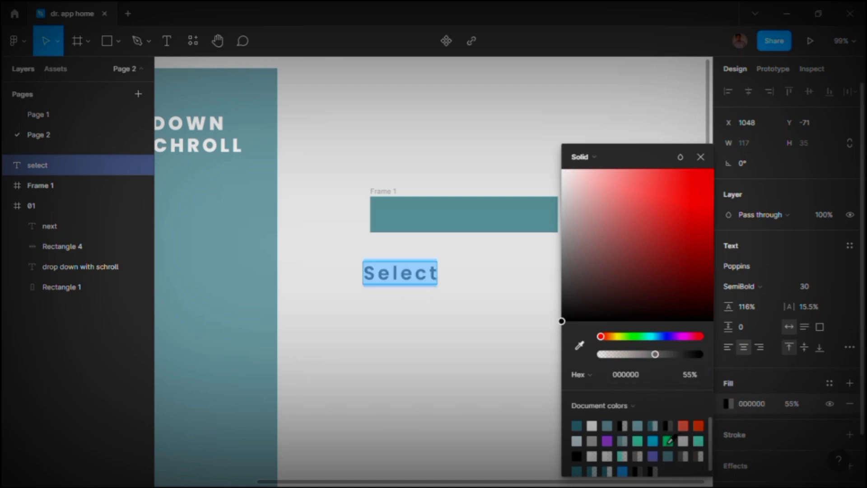
click(700, 157)
click(755, 286)
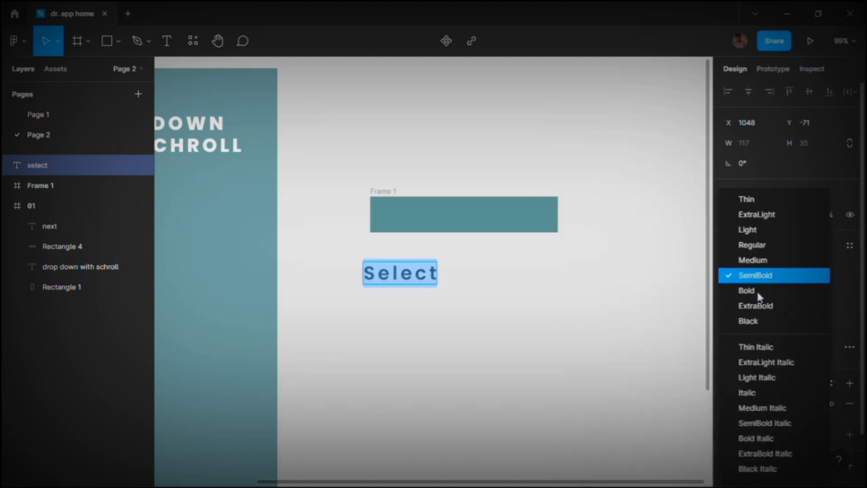
Step: Move the Select text into Frame 1 and shrink it slightly
drag(424, 276, 444, 220)
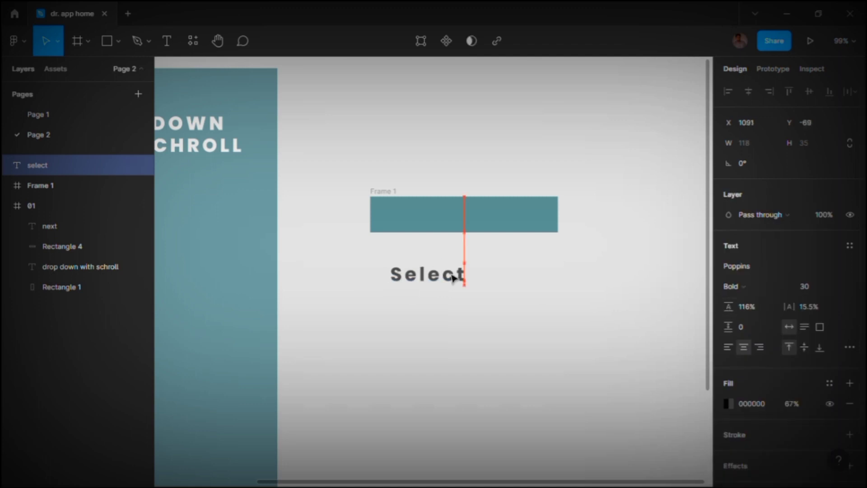
ctrl+scroll(443, 220, up, 3)
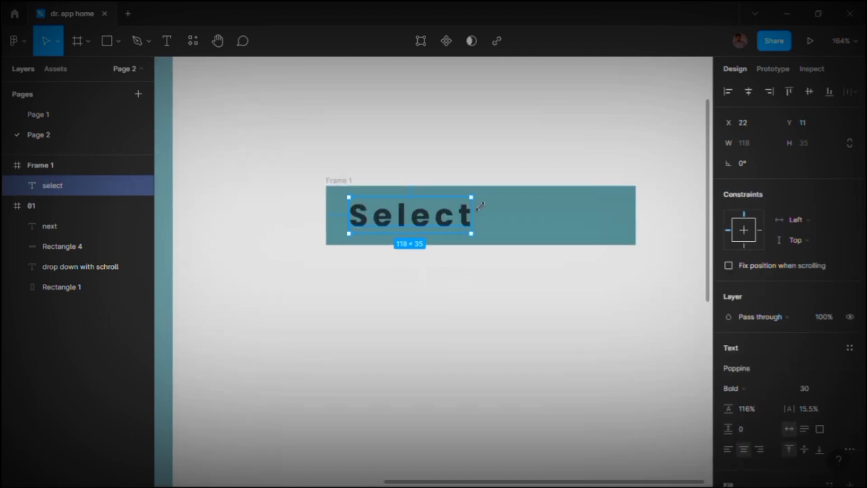
mouse_move(477, 212)
mouse_down()
mouse_move(455, 211)
mouse_move(424, 228)
mouse_up()
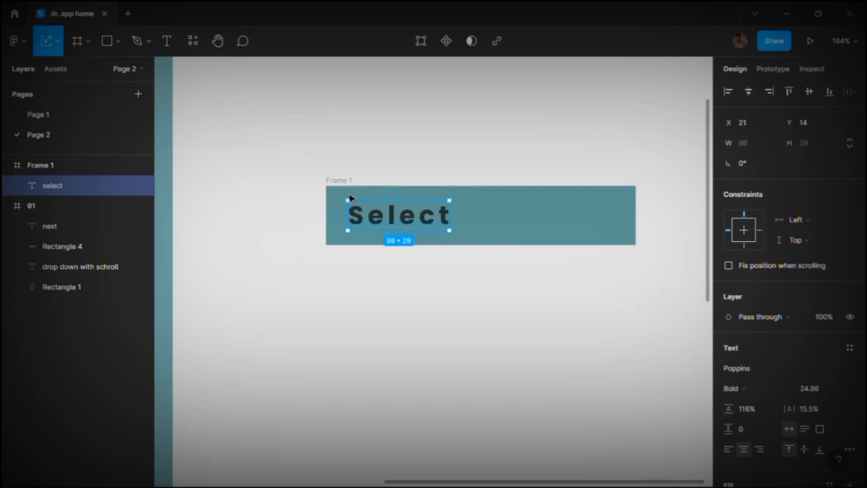
click(413, 199)
click(548, 181)
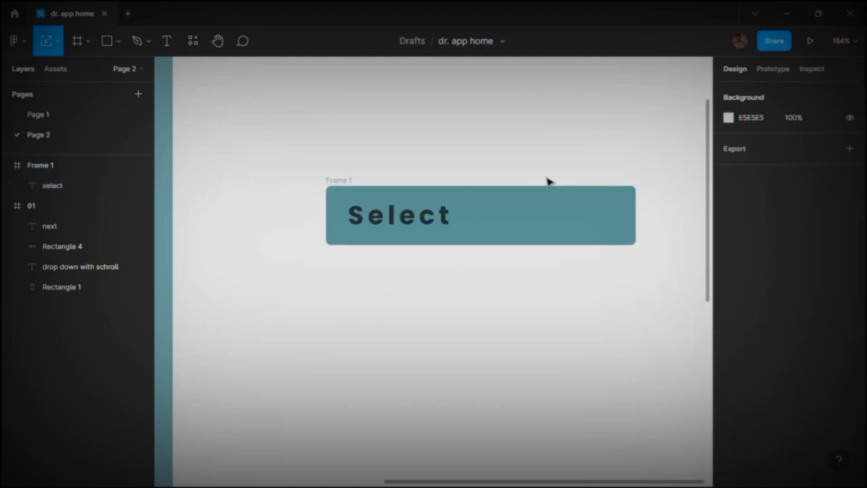
Step: Set the Select text fill to white FFFFFF at 95% opacity
scroll(480, 248, right, 3)
click(382, 218)
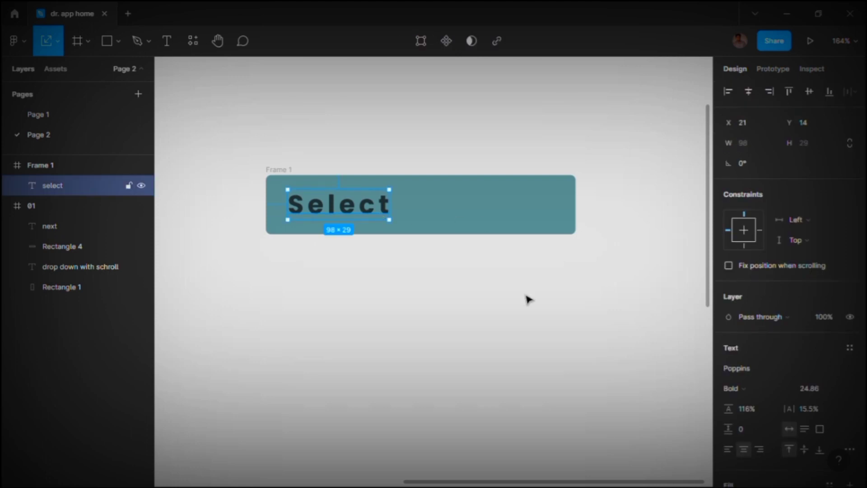
scroll(749, 368, down, 2)
click(728, 442)
drag(608, 246, 527, 109)
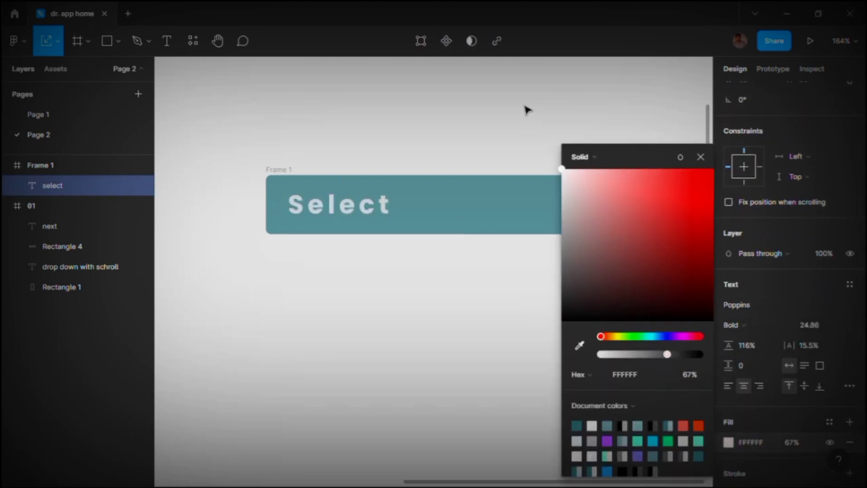
drag(668, 354, 697, 354)
click(701, 157)
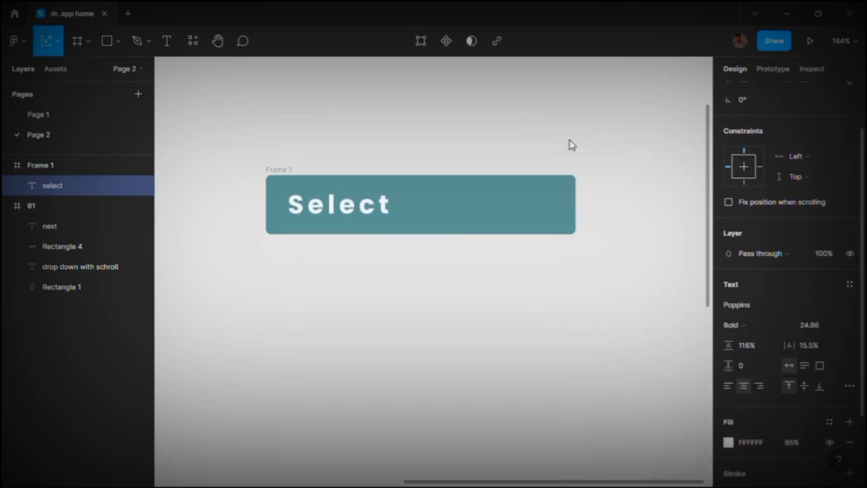
click(572, 144)
drag(557, 145, 520, 145)
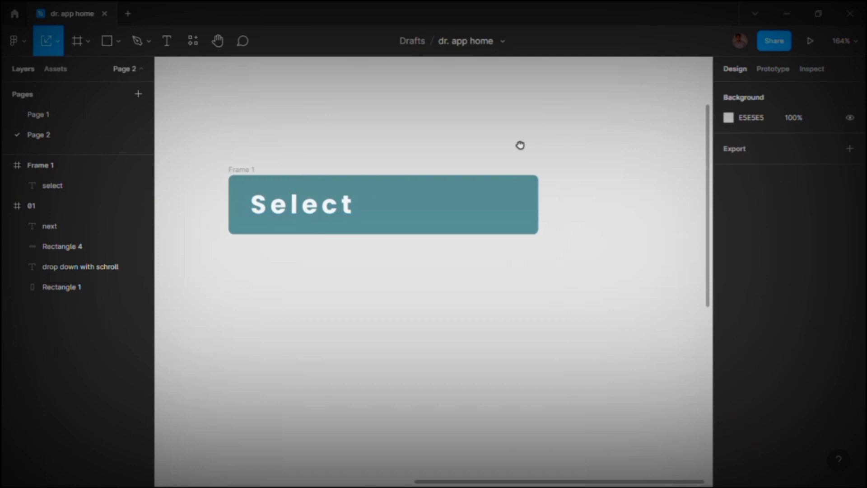
click(139, 41)
scroll(344, 282, up, 5)
Step: Draw a triangle with a fill matching the label colour and no stroke
click(343, 281)
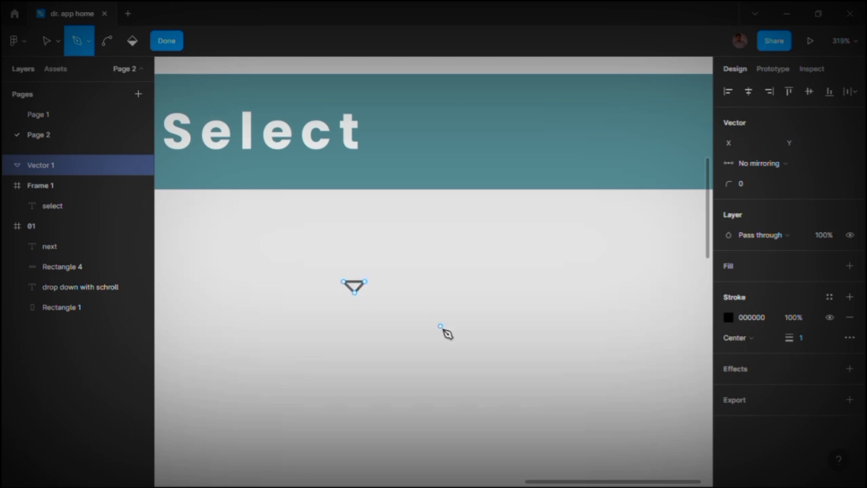
key(Escape)
click(850, 247)
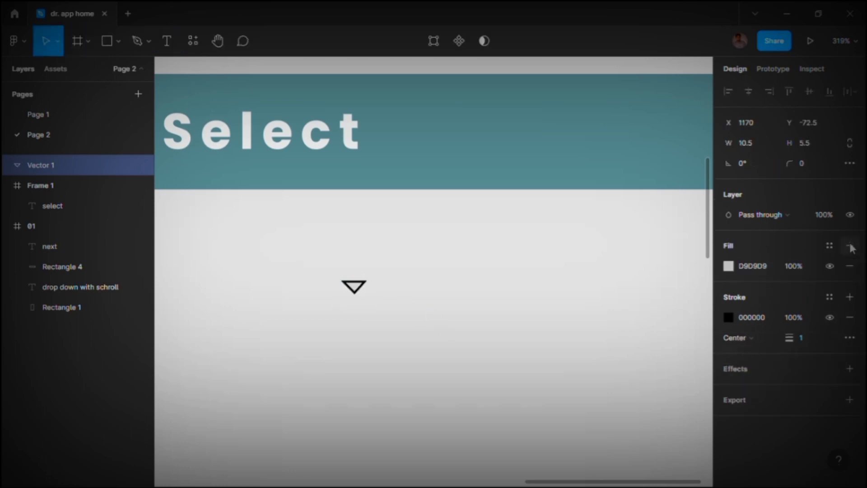
click(850, 318)
click(729, 266)
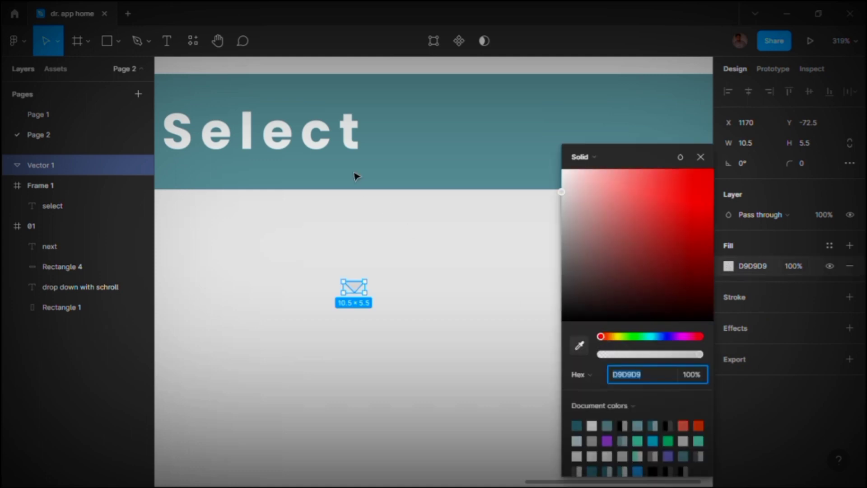
key(i)
click(332, 147)
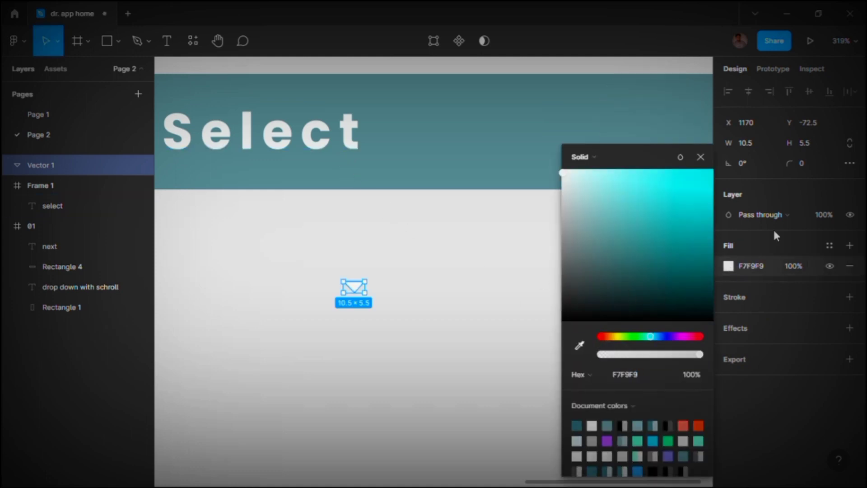
click(807, 157)
text(1)
click(701, 157)
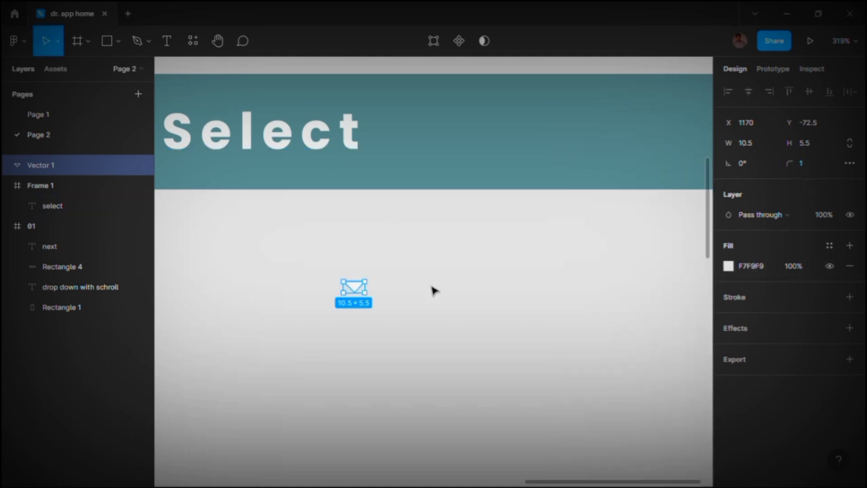
Step: Place the triangle right of Select in Frame 1 and distribute horizontal spacing
click(431, 290)
mouse_move(355, 289)
mouse_down()
mouse_move(639, 131)
mouse_move(633, 144)
mouse_up()
scroll(662, 136, down, 2)
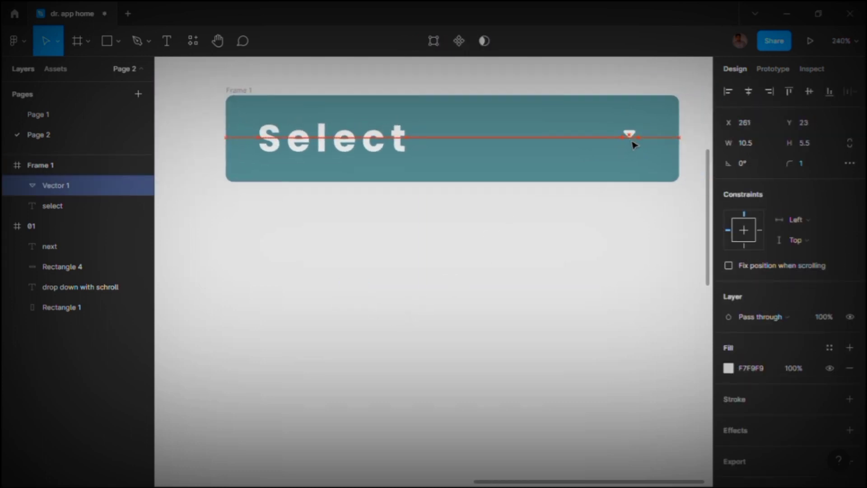
shift+click(332, 138)
click(849, 91)
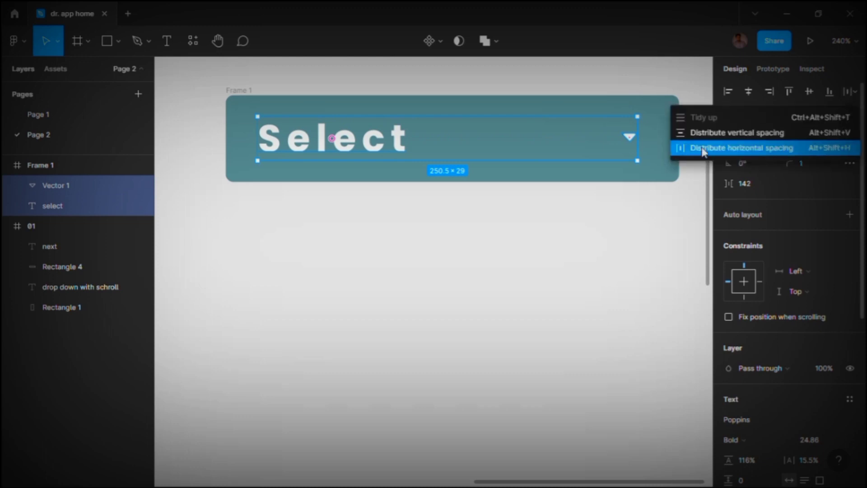
click(686, 146)
click(651, 228)
scroll(629, 150, down, 1)
scroll(559, 140, down, 3)
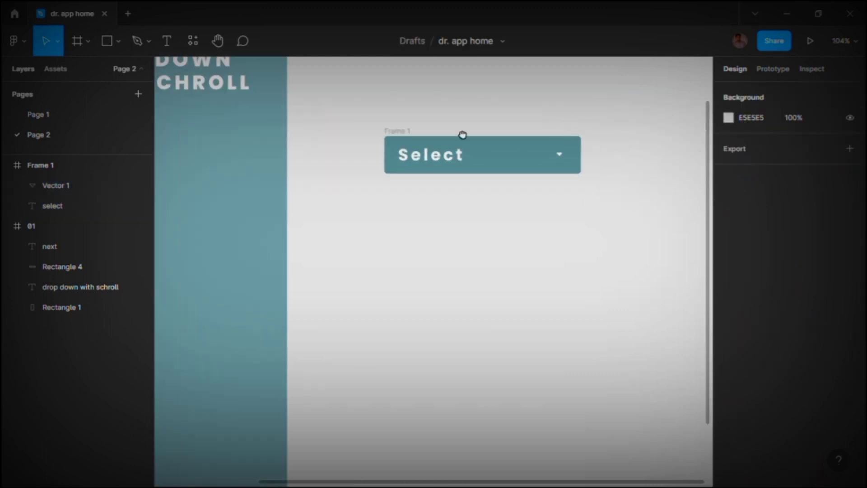
scroll(463, 135, right, 2)
Step: Duplicate Frame 1 with Ctrl+D to create Frame 2
click(292, 148)
key(ctrl+d)
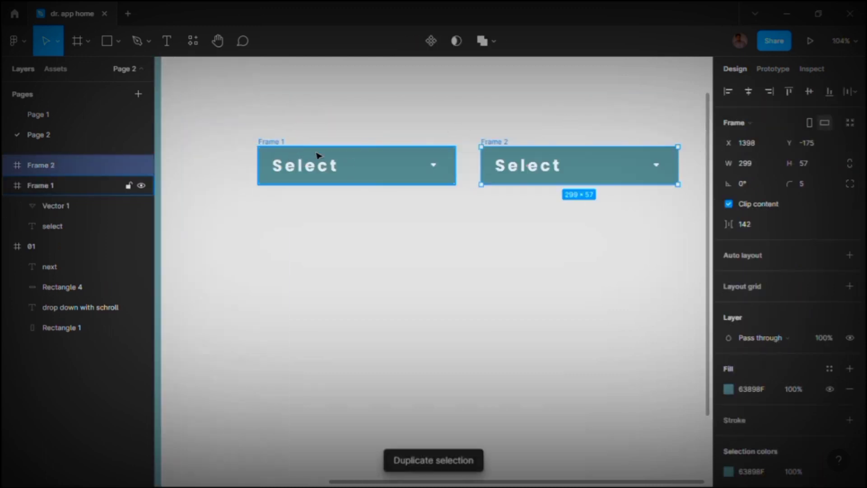
click(600, 110)
scroll(507, 126, right, 2)
scroll(364, 174, right, 2)
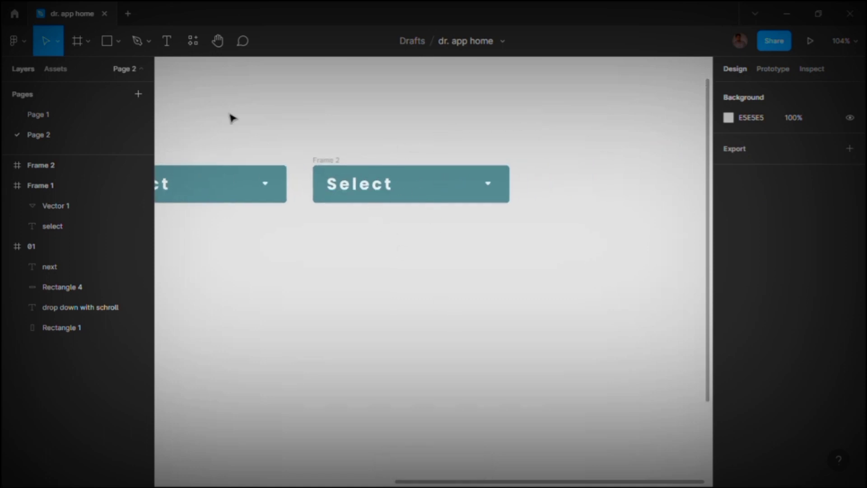
Step: Add a smaller 'Number 01' label at 67% opacity beside Frame 2, copied below
key(t)
click(567, 190)
text(n)
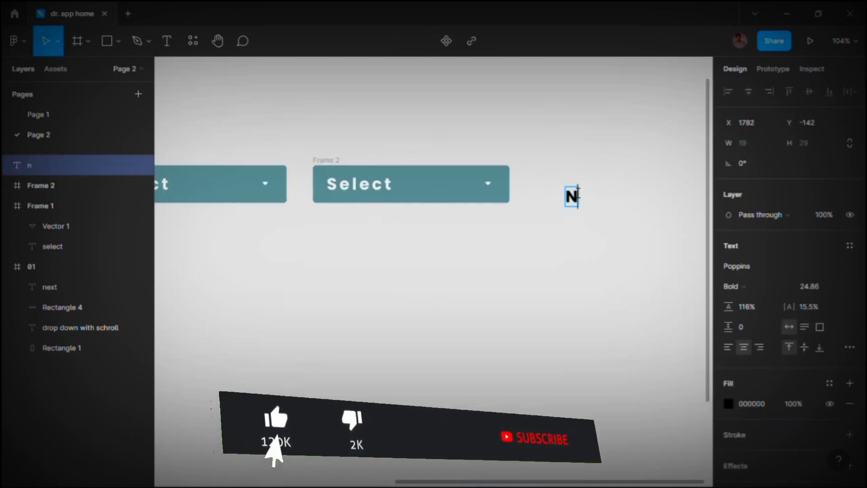
text(umber 0)
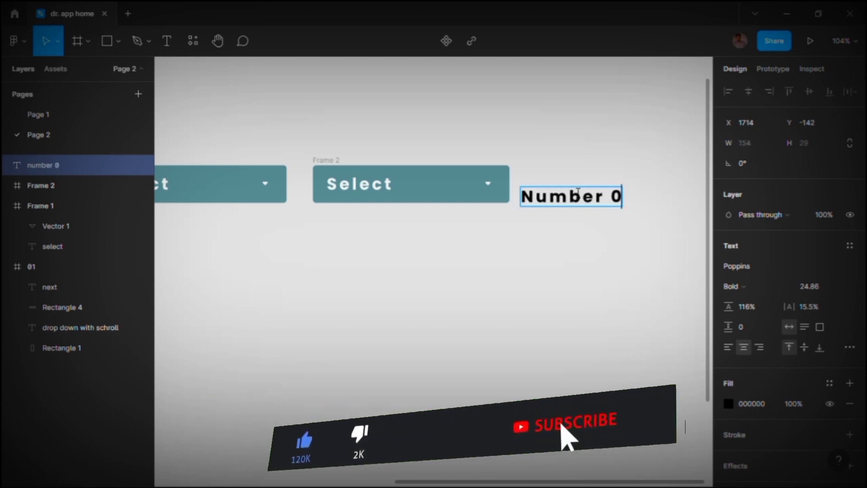
text(1)
key(Escape)
click(728, 403)
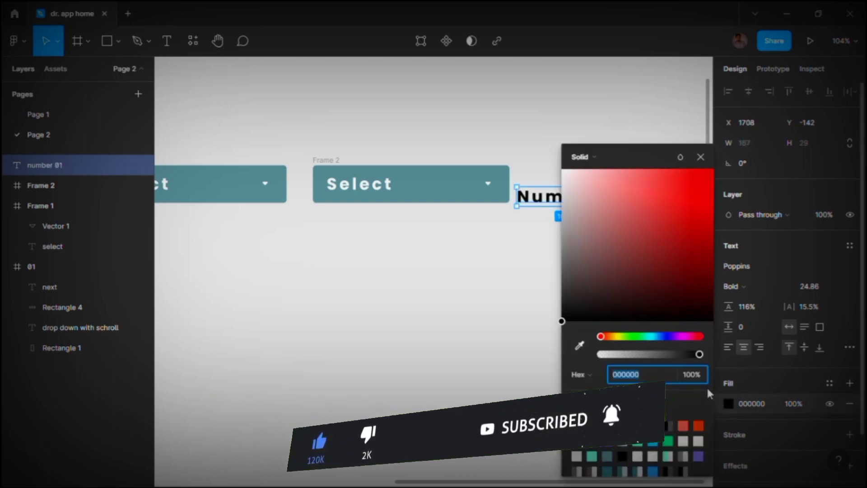
drag(699, 353, 668, 354)
click(613, 201)
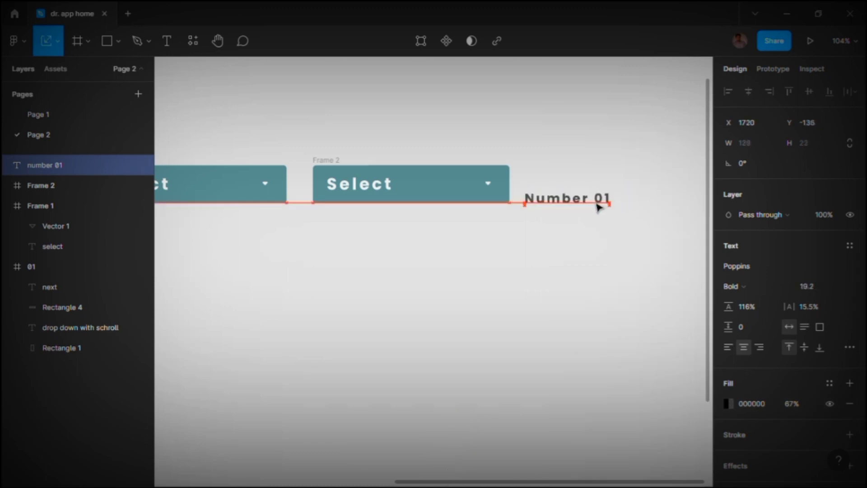
drag(630, 196, 585, 199)
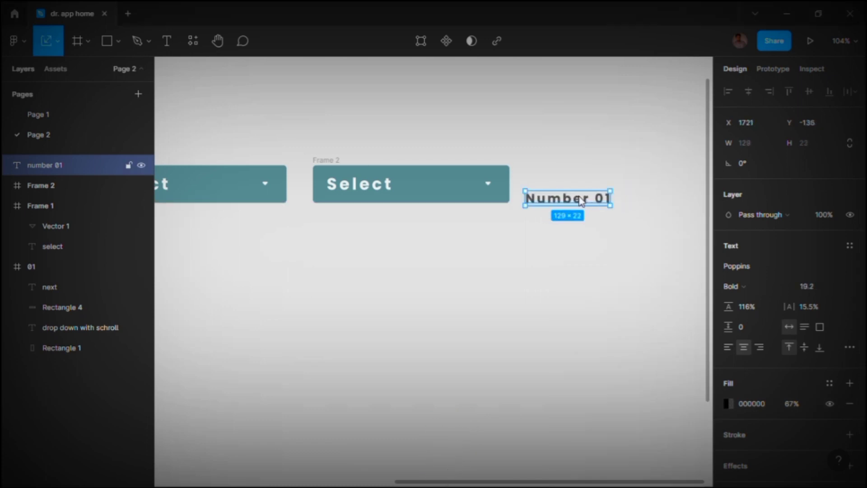
alt+drag(585, 202, 582, 222)
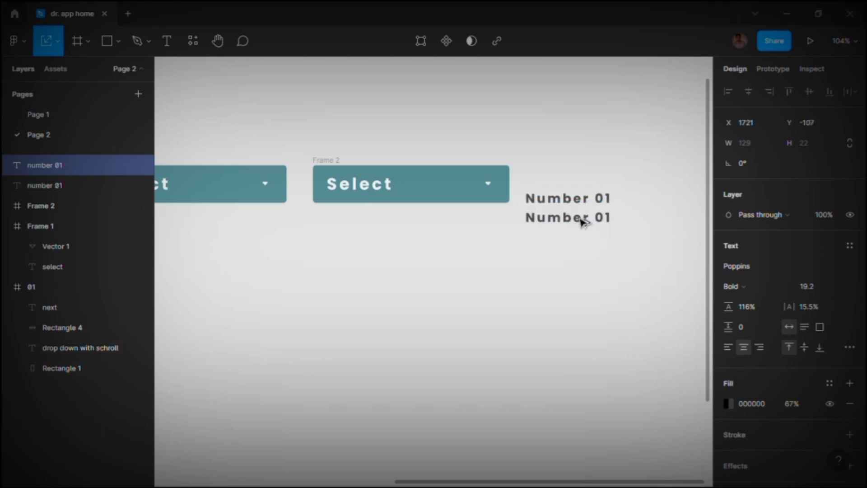
Step: Duplicate the Number 01 labels downward until there are twelve rows
shift+click(574, 203)
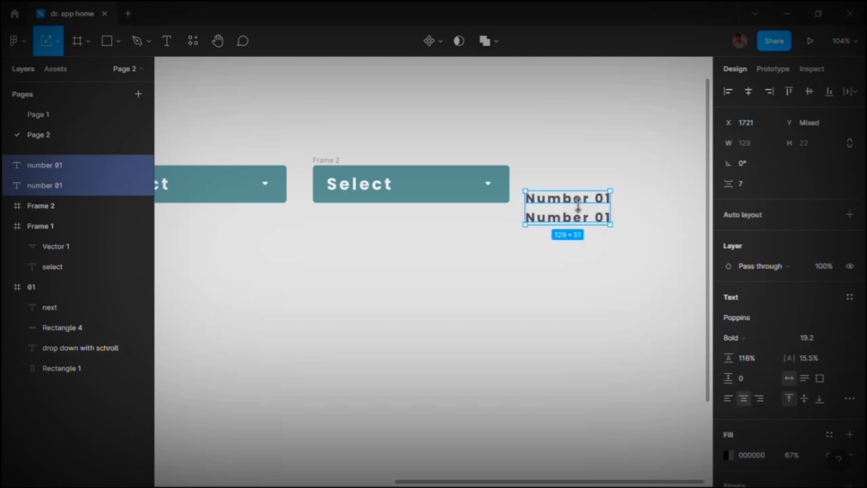
key(ctrl+d)
drag(584, 219, 587, 254)
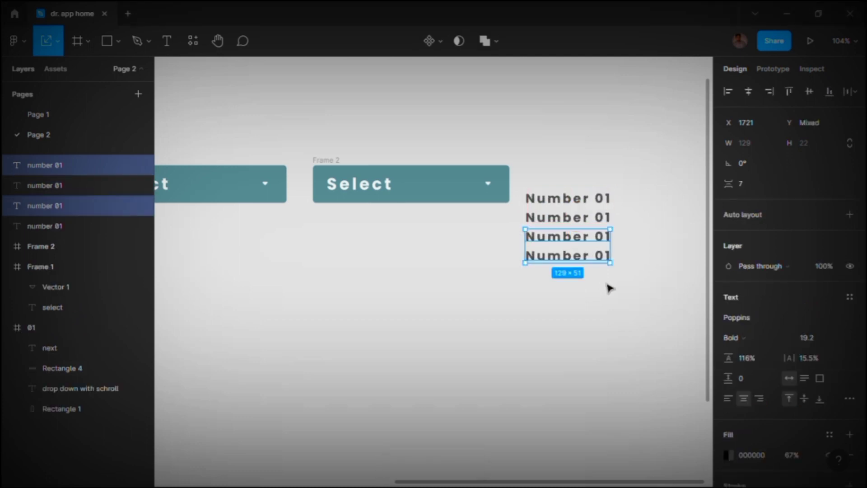
drag(607, 286, 559, 191)
key(ctrl+d)
drag(588, 246, 588, 321)
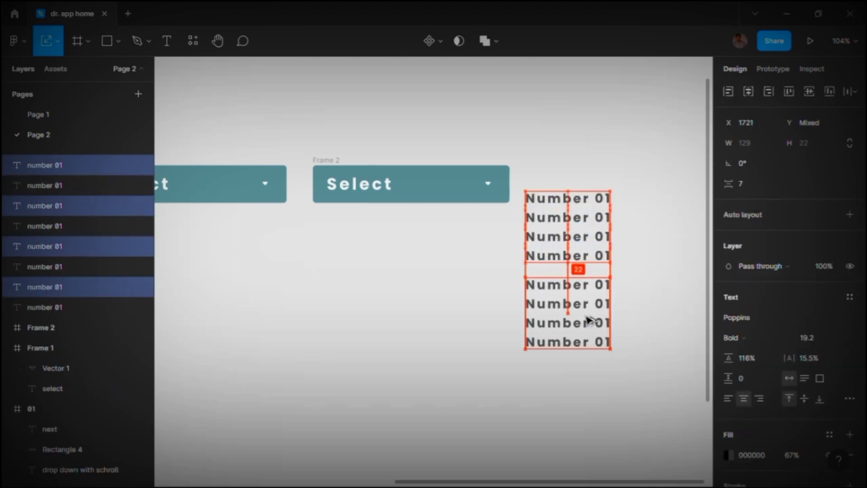
click(607, 365)
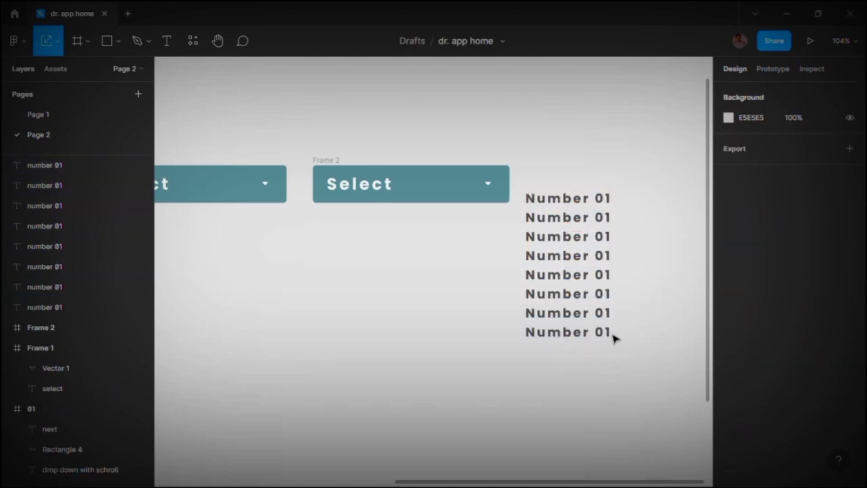
drag(593, 364, 543, 291)
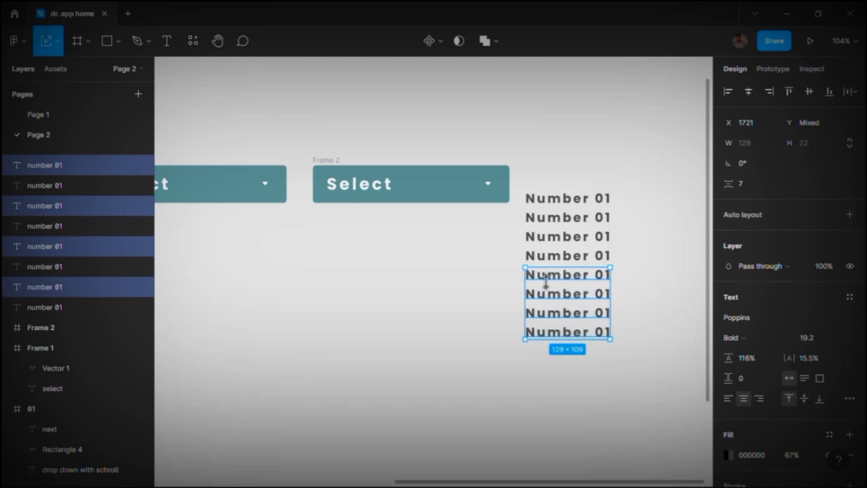
key(ctrl+d)
drag(596, 316, 598, 390)
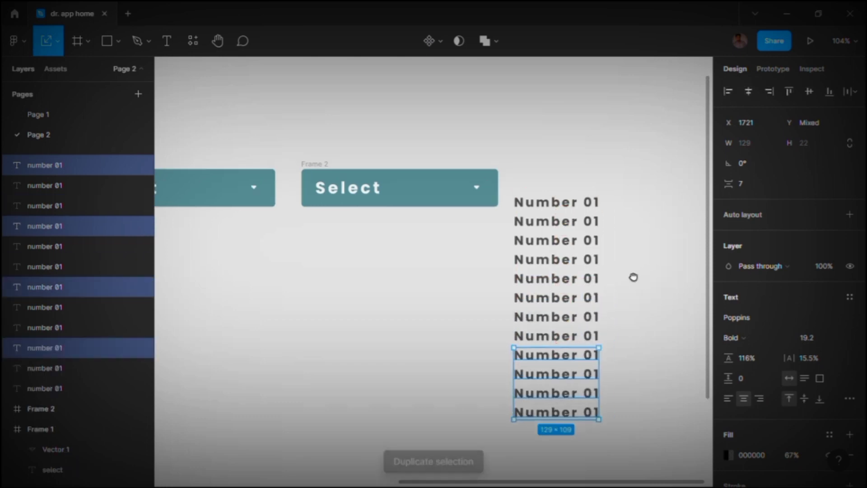
Step: Distribute vertical spacing evenly across all twelve Number 01 labels
drag(517, 189, 659, 414)
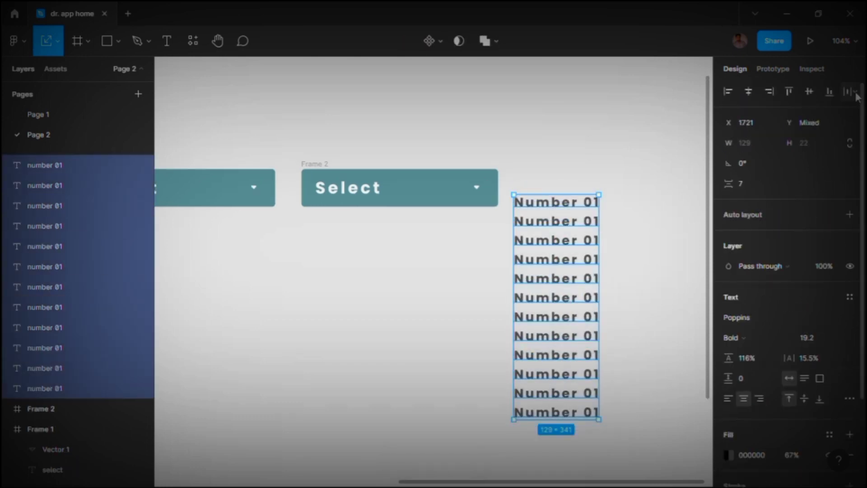
click(849, 91)
click(722, 131)
click(619, 181)
Step: Retype the second to fifth labels as Number 02 through Number 05
click(600, 203)
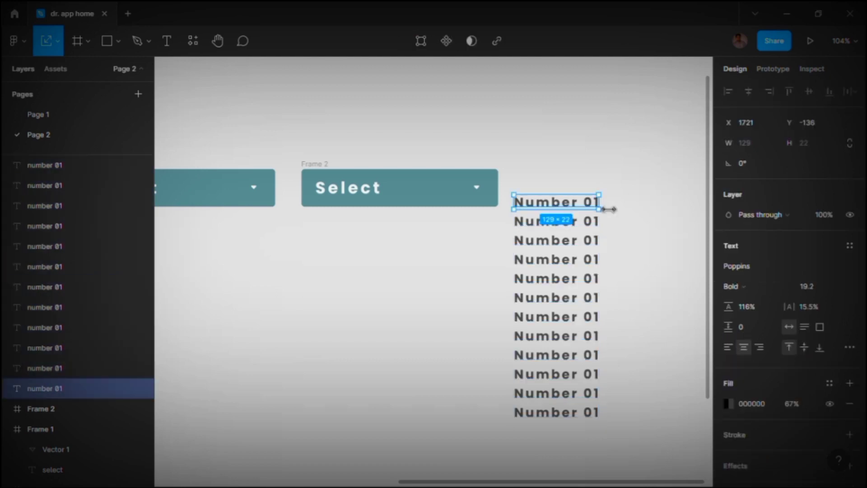
double_click(601, 203)
click(599, 202)
double_click(605, 223)
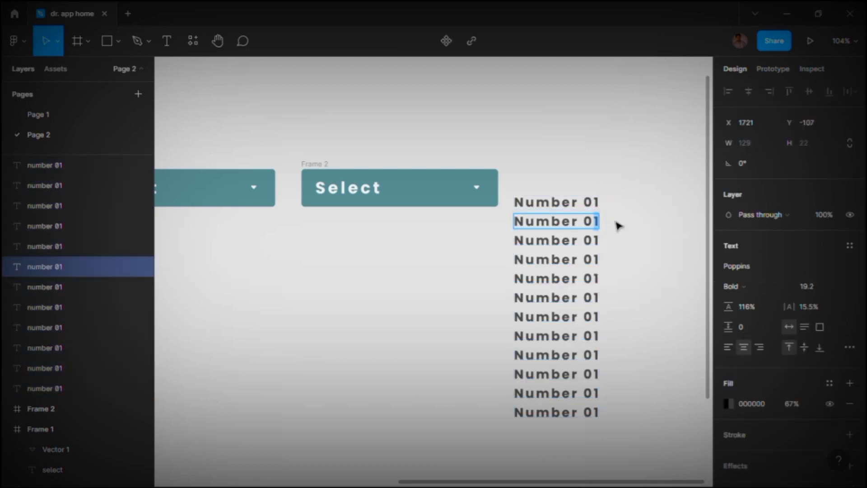
text(02)
double_click(603, 242)
text(03)
double_click(605, 261)
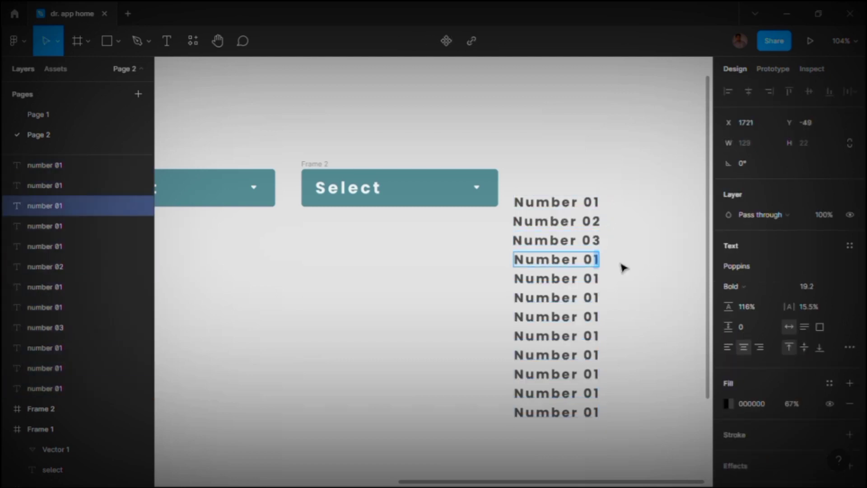
text(04)
double_click(602, 281)
text(05)
Step: Retype the sixth to ninth labels as Number 06 through Number 09
double_click(605, 303)
text(06)
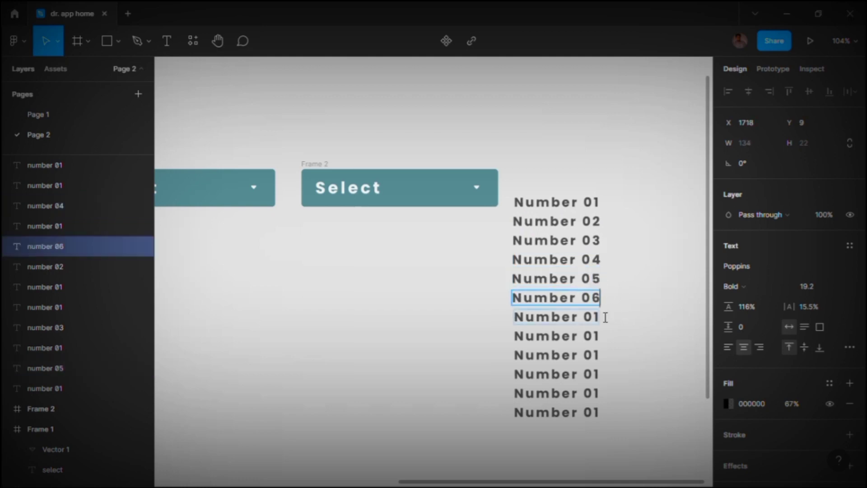
double_click(603, 319)
text(07)
double_click(605, 338)
text(08)
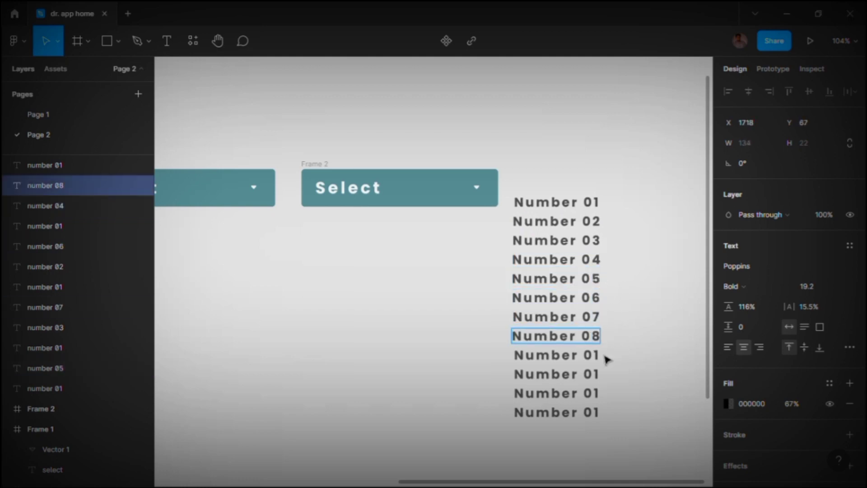
double_click(605, 356)
text(09)
Step: Change the tenth label to Number 10, removing a stray typed character
double_click(615, 377)
text(0)
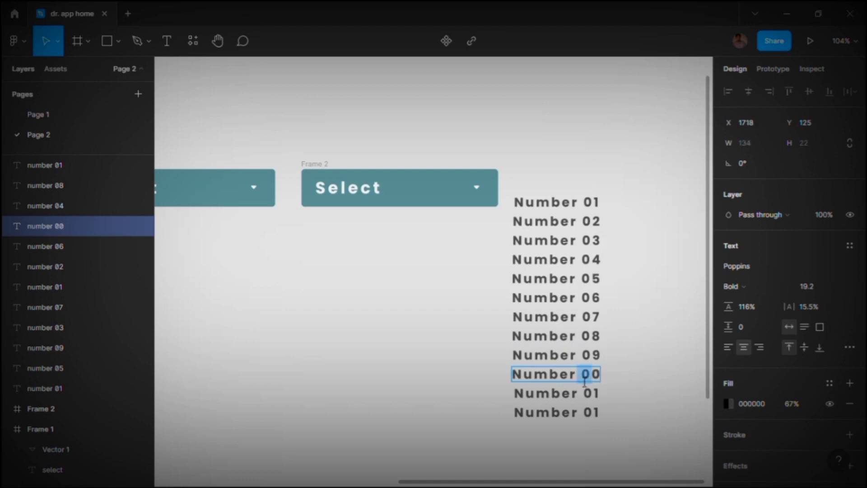
text(10)
click(585, 382)
text(b)
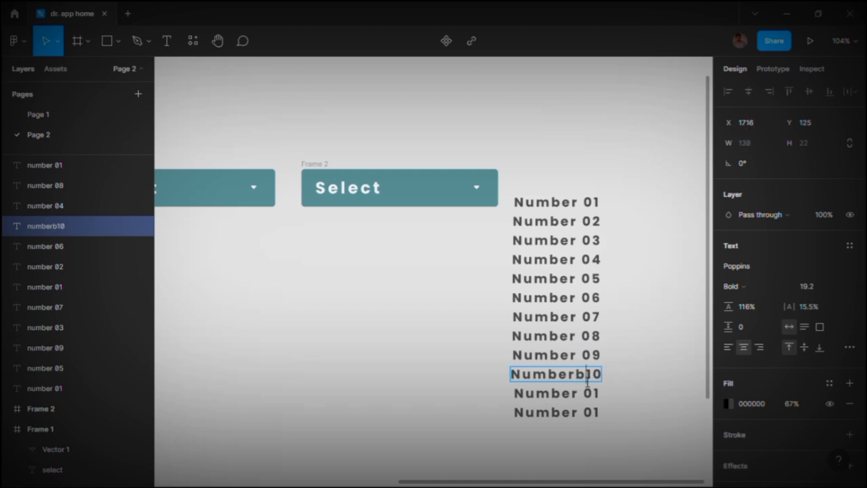
key(BackSpace)
Step: Set the last two labels to Number 11 and Number 12
double_click(595, 399)
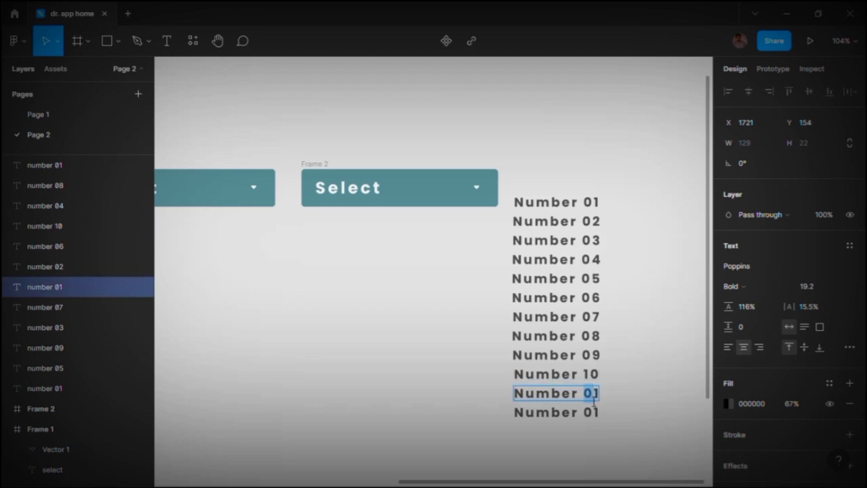
text(1)
double_click(588, 418)
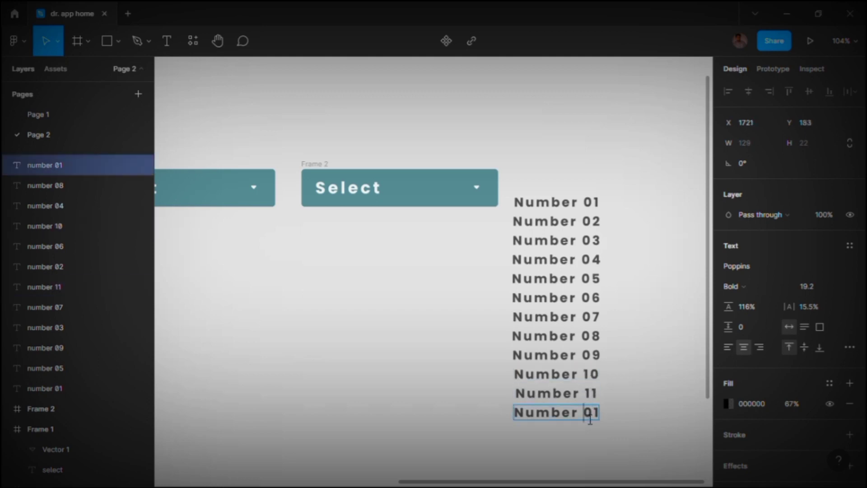
key(Escape)
key(1)
key(2)
key(1)
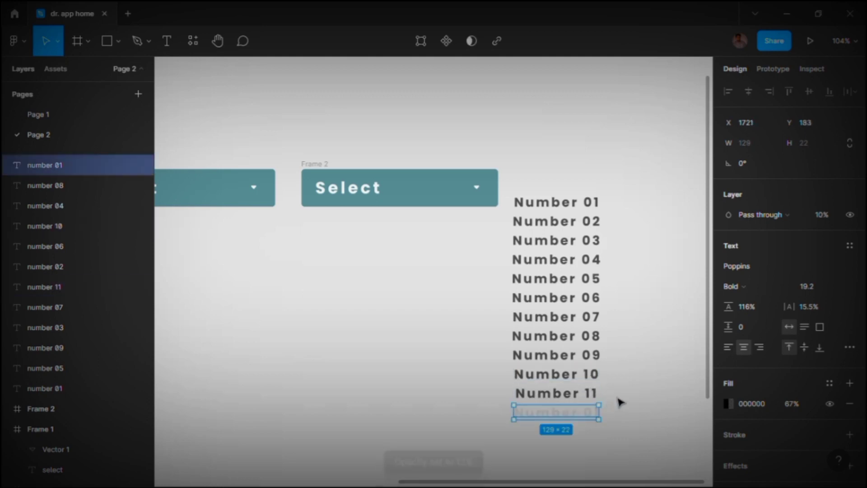
double_click(590, 415)
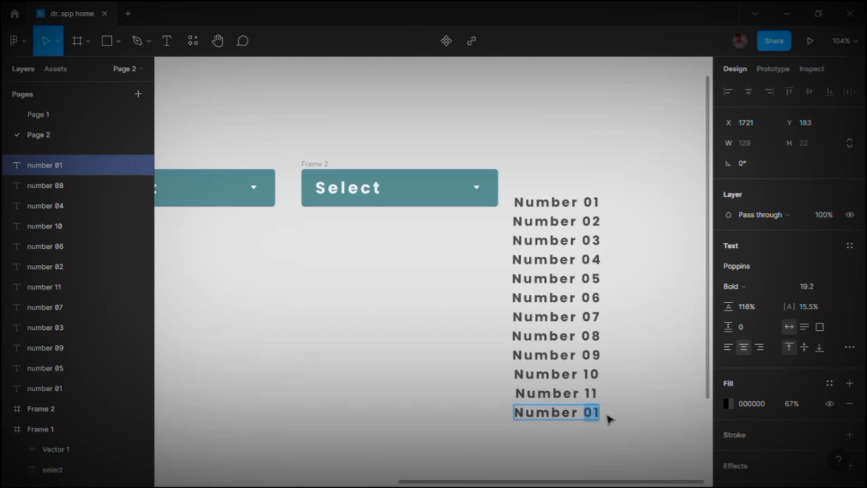
text(12)
key(Escape)
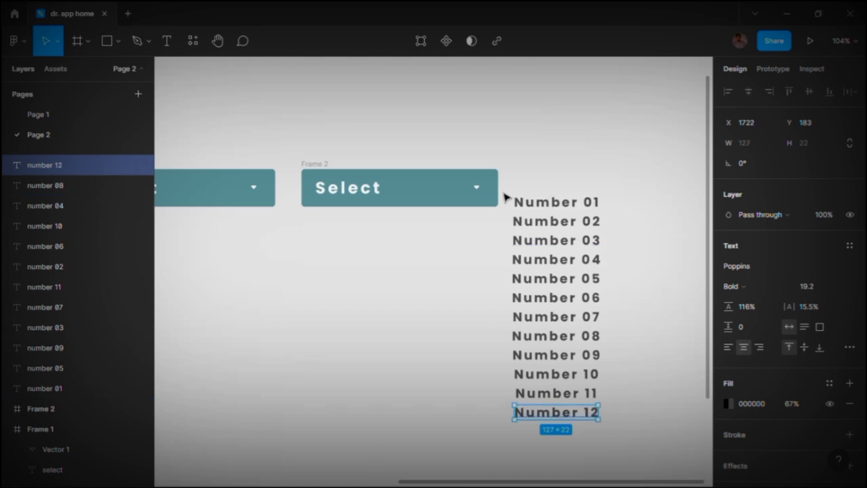
Step: Left-align the twelve number labels and distribute them with even vertical spacing
drag(506, 198, 631, 451)
click(728, 92)
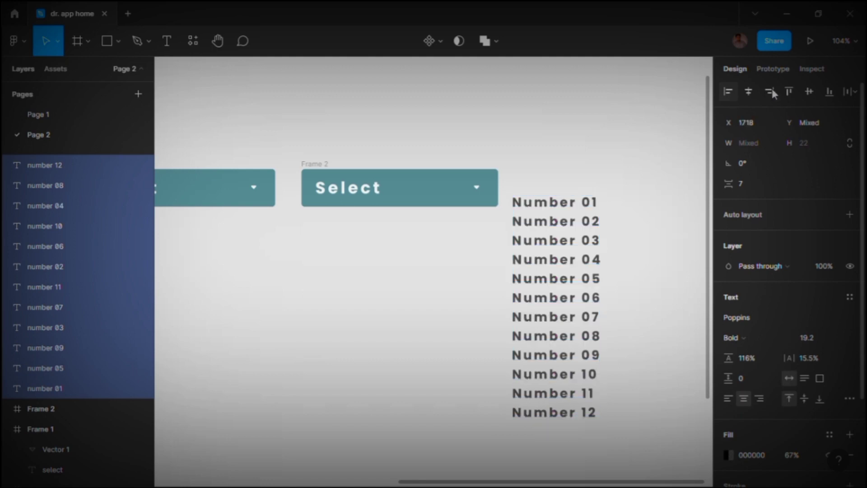
click(851, 91)
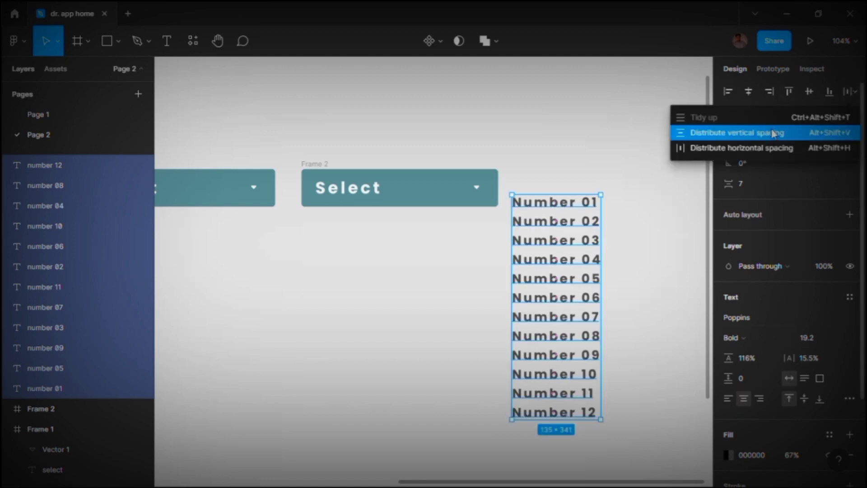
click(745, 134)
click(670, 186)
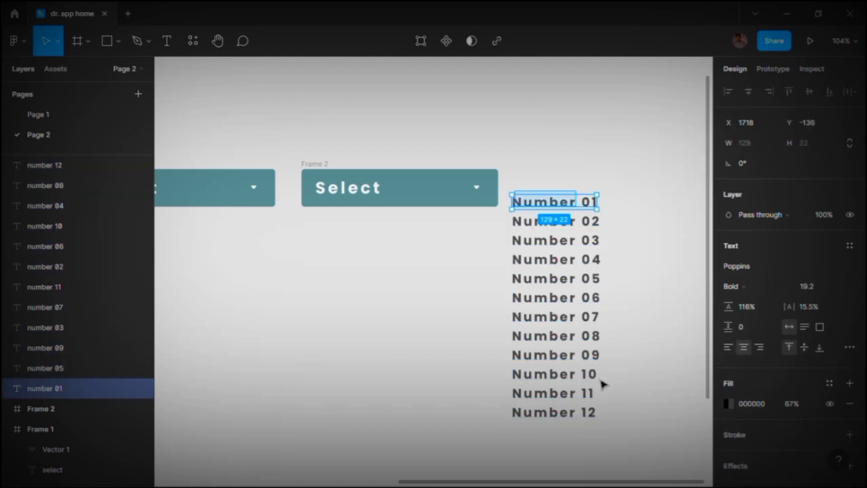
Step: Group the twelve labels into Group 1 and move the group slightly lower
drag(559, 192, 602, 447)
right_click(584, 319)
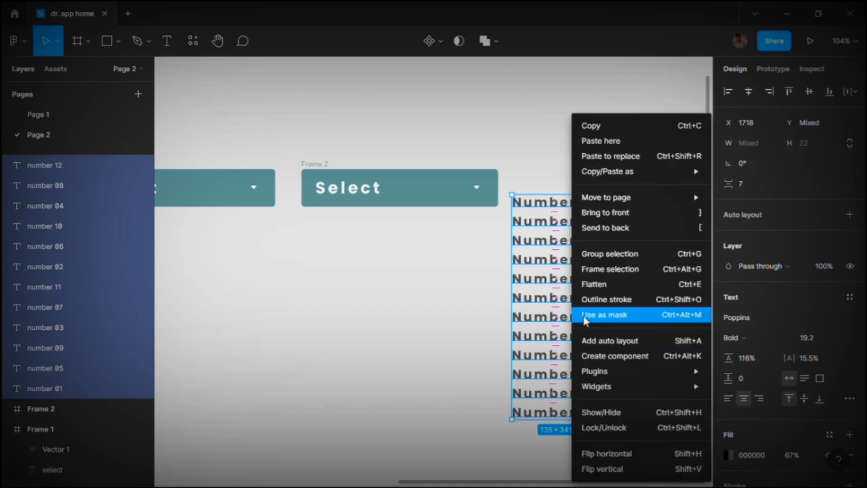
click(605, 255)
click(446, 255)
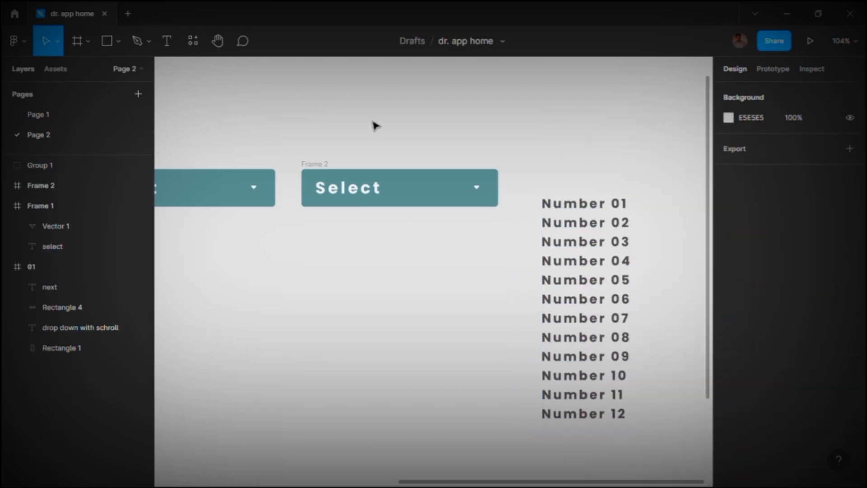
drag(592, 263, 594, 292)
click(551, 210)
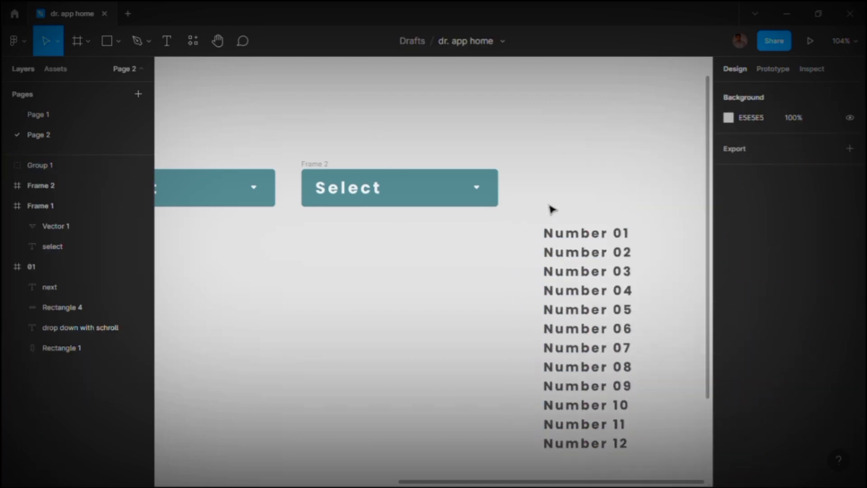
click(311, 166)
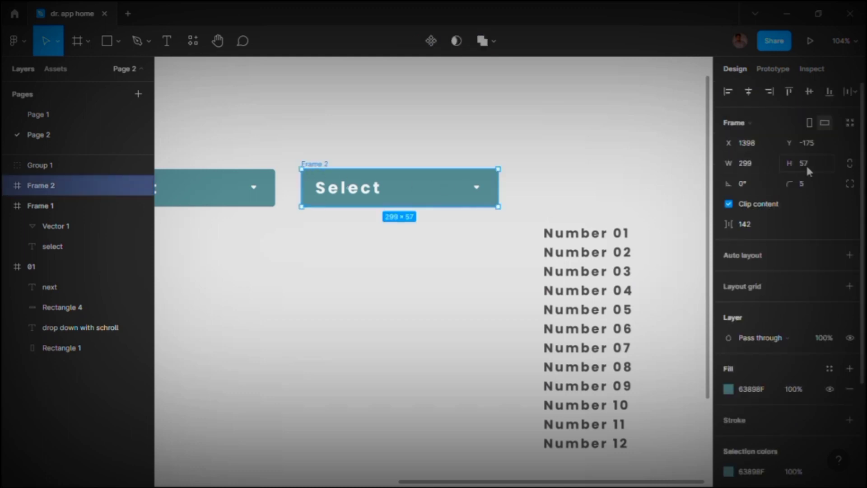
Step: Draw a small rectangle to the right of the Select bar
click(605, 181)
key(r)
drag(527, 180, 588, 197)
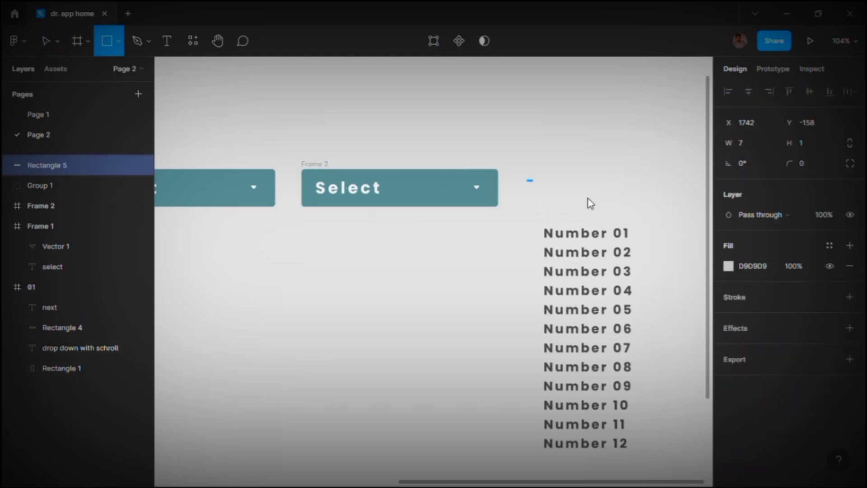
click(331, 166)
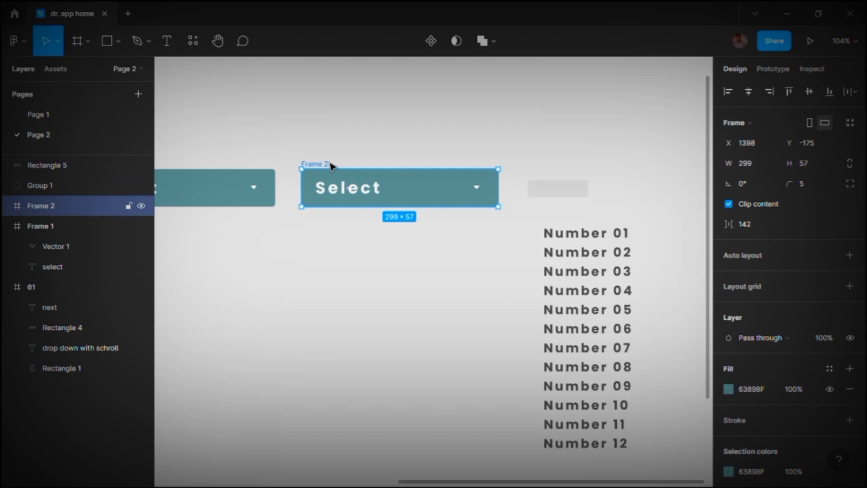
click(542, 185)
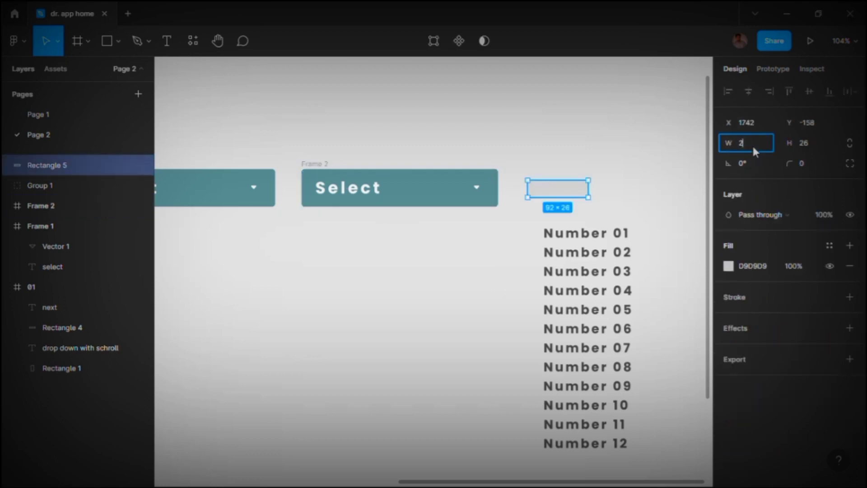
Step: Resize the grey rectangle to match the Select bar, 299 wide by 57 tall
key(Tab)
text(80)
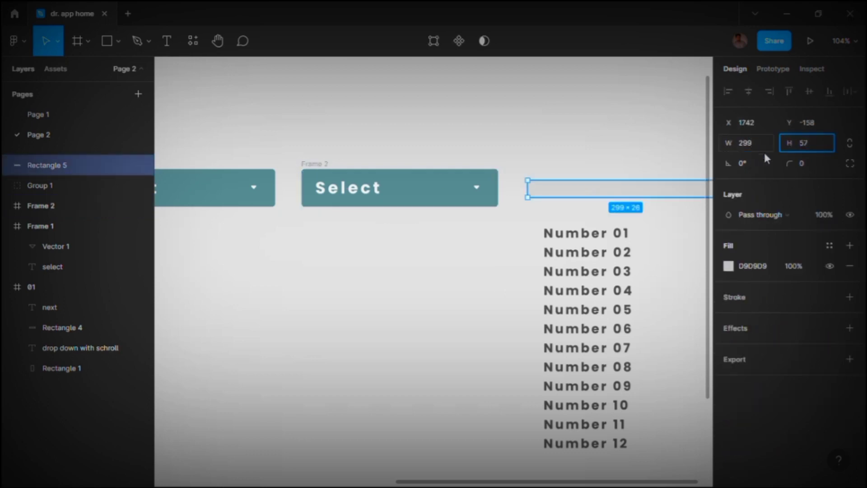
click(568, 155)
scroll(568, 155, down, 3)
click(557, 188)
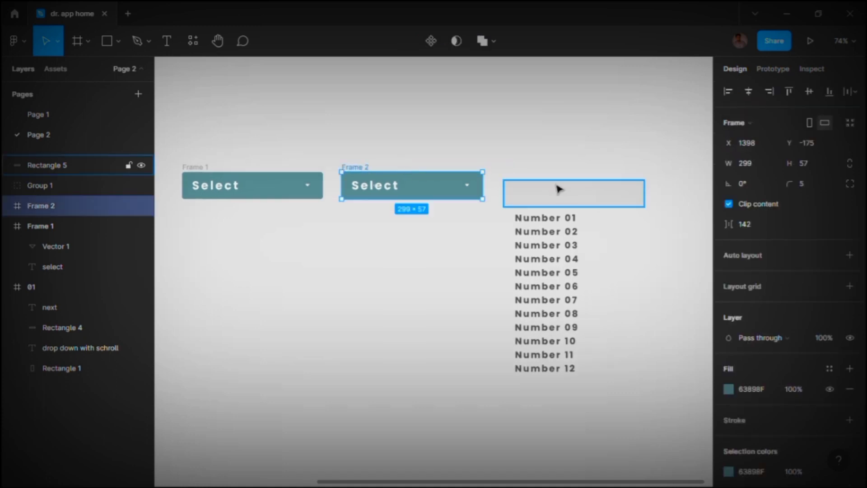
click(808, 165)
click(385, 199)
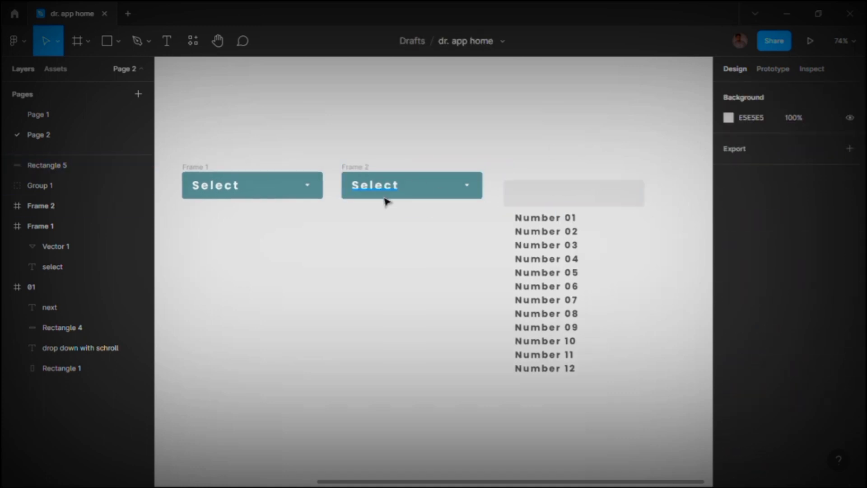
scroll(385, 199, up, 3)
click(432, 200)
Step: Stretch Frame 2 taller and send Rectangle 5 behind the label at its top
drag(431, 288, 435, 410)
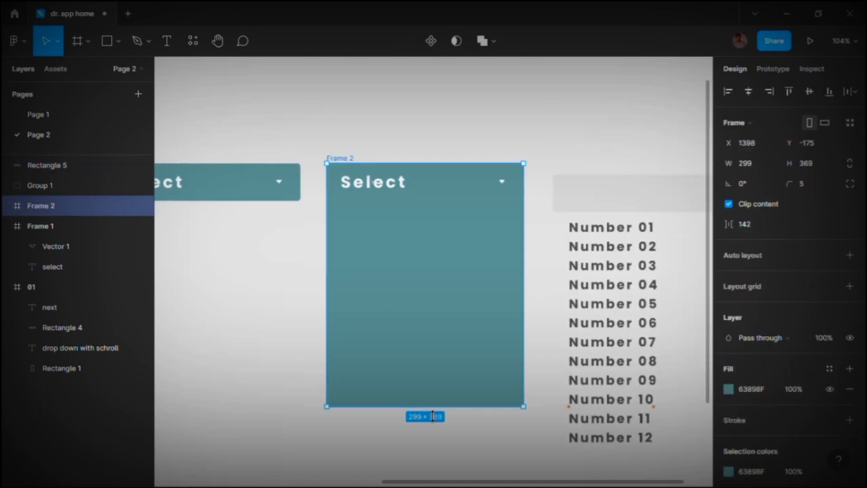
mouse_move(605, 199)
mouse_down()
mouse_move(388, 198)
mouse_move(404, 180)
mouse_up()
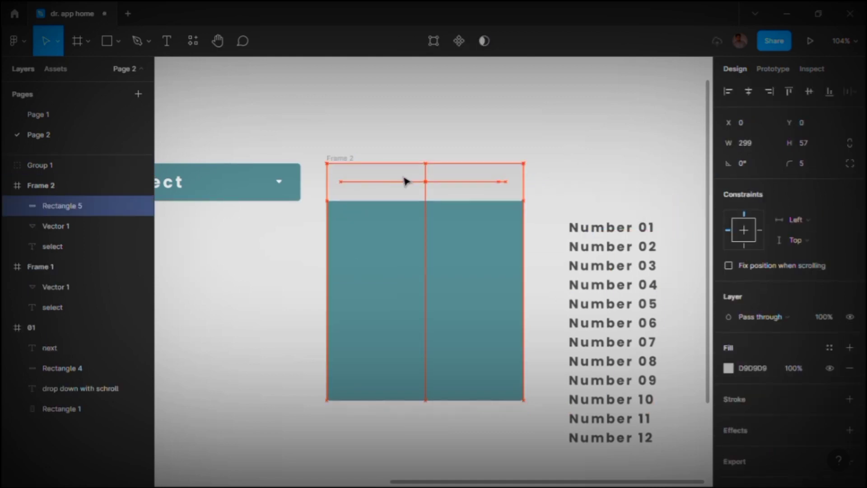
right_click(416, 183)
click(466, 228)
Step: Lighten the header bar's fill to E6E6E6 grey
click(392, 188)
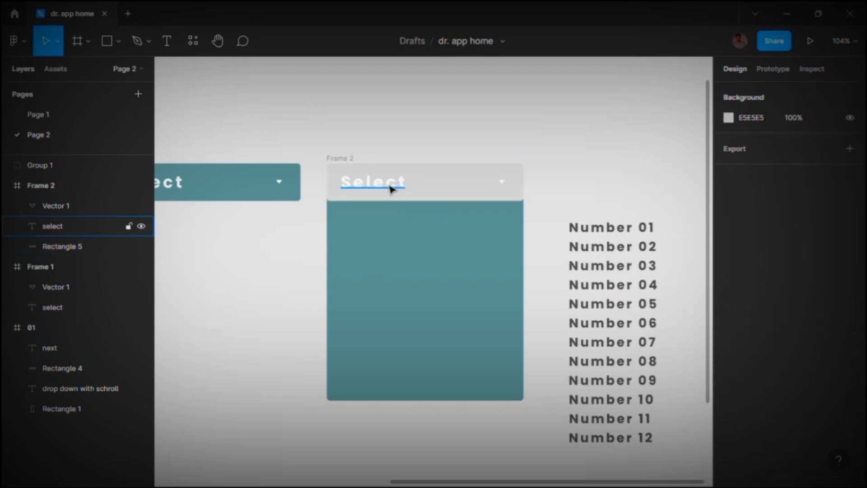
shift+click(502, 182)
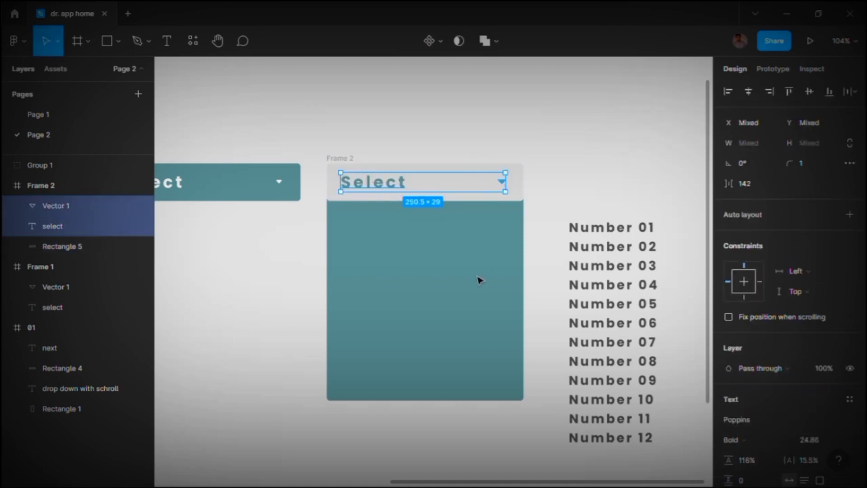
key(Escape)
click(482, 200)
click(728, 367)
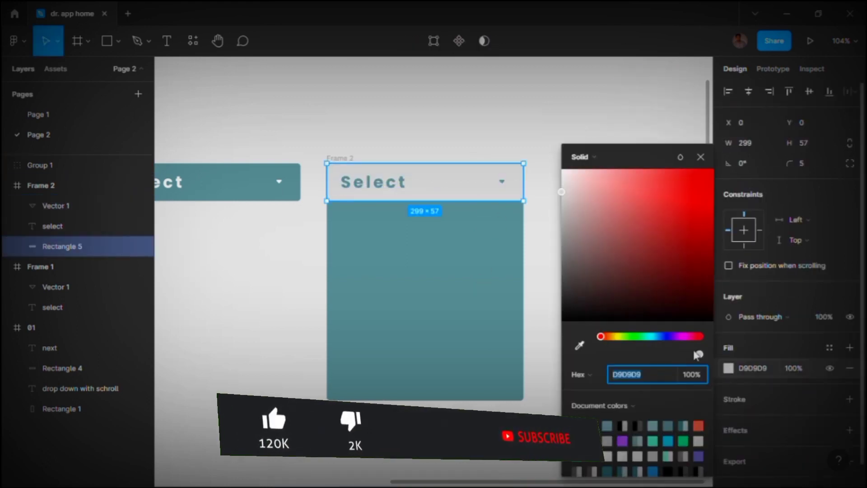
drag(551, 185, 537, 120)
click(451, 191)
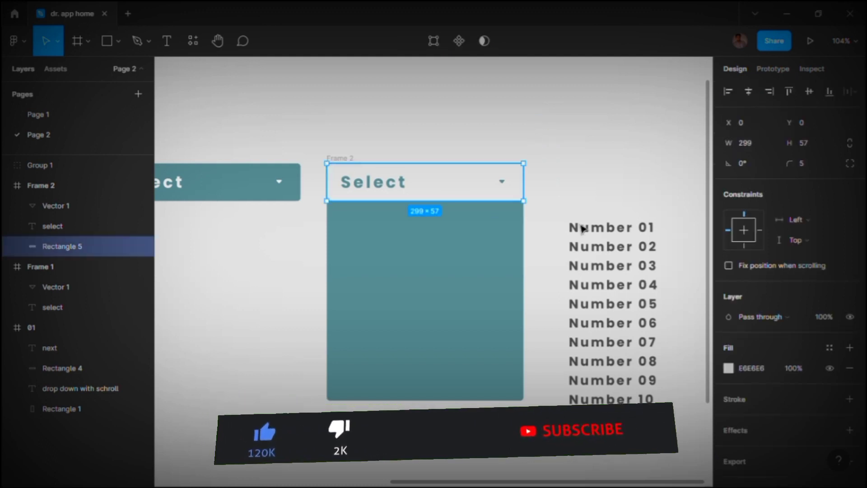
scroll(626, 180, down, 3)
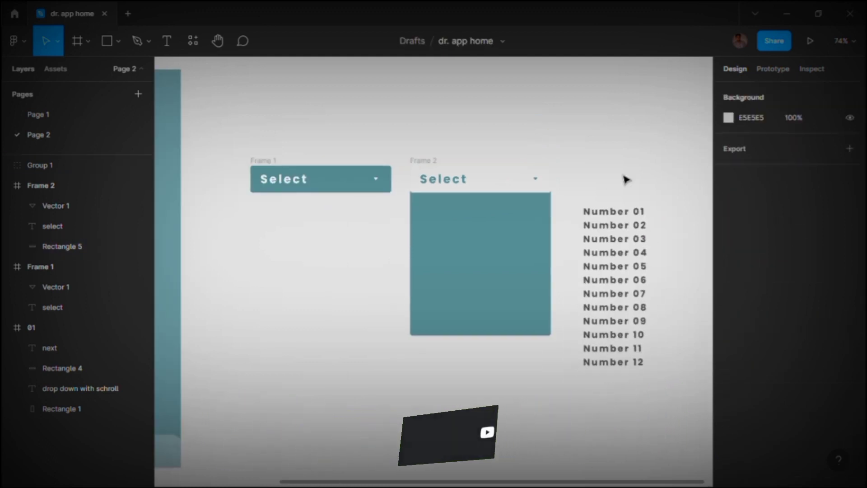
Step: Move the Number 01–12 group into Frame 2 below the header
drag(606, 134, 468, 162)
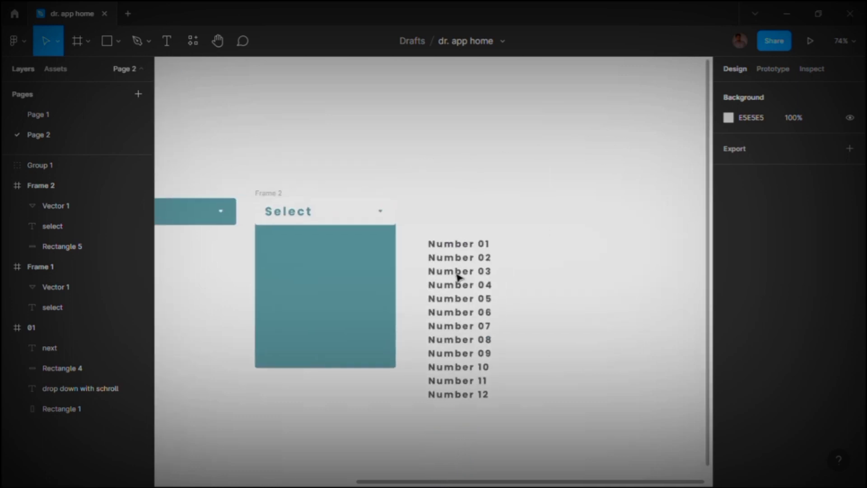
mouse_move(458, 276)
mouse_down()
mouse_move(497, 289)
mouse_move(358, 315)
mouse_move(402, 318)
mouse_up()
scroll(495, 260, down, 3)
double_click(368, 312)
scroll(352, 298, up, 2)
click(367, 251)
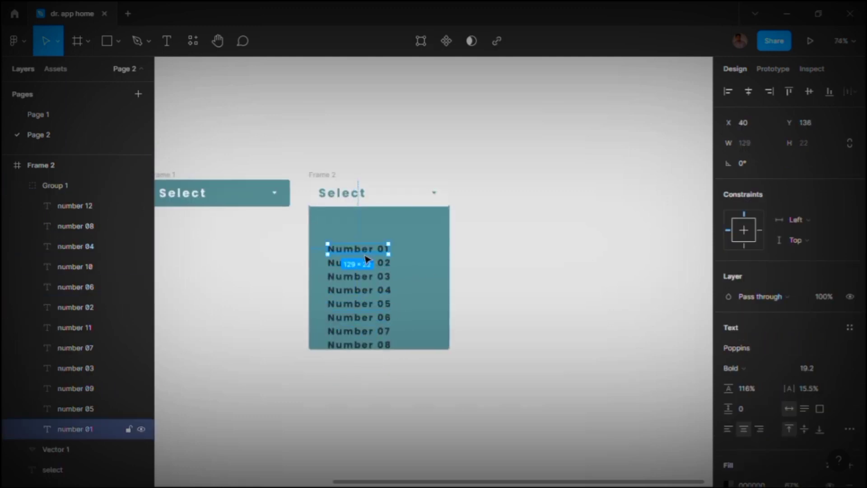
click(576, 304)
click(386, 291)
Step: Widen the list's item spacing and make its text translucent white FFFFFF
drag(729, 204, 739, 206)
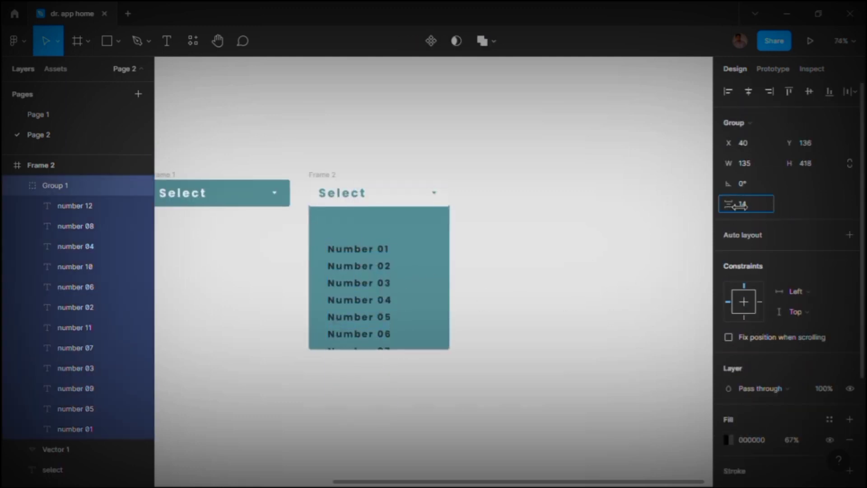
click(728, 439)
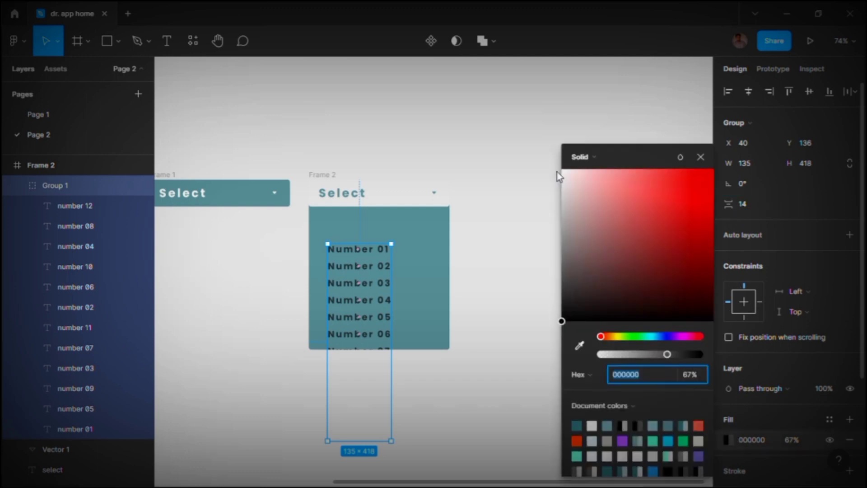
drag(561, 170, 542, 104)
drag(670, 360, 664, 358)
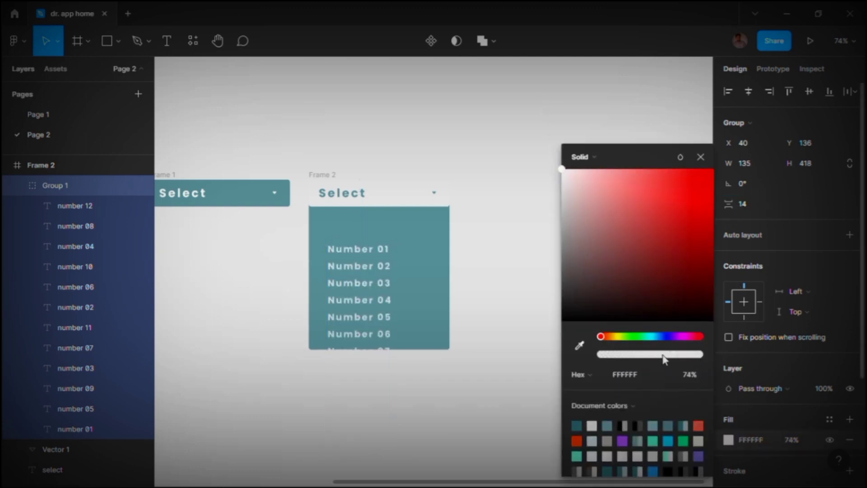
key(Escape)
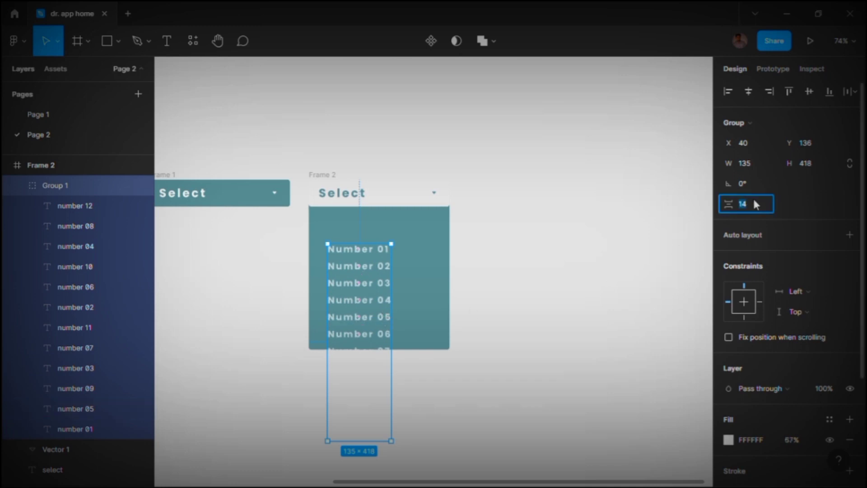
drag(728, 204, 738, 211)
Step: Resize and reposition the number list just under the header
click(608, 277)
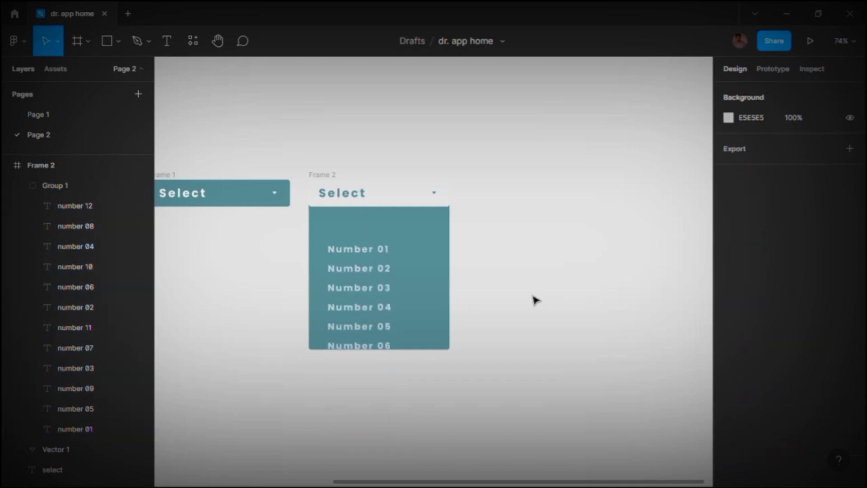
click(386, 281)
drag(403, 251, 407, 246)
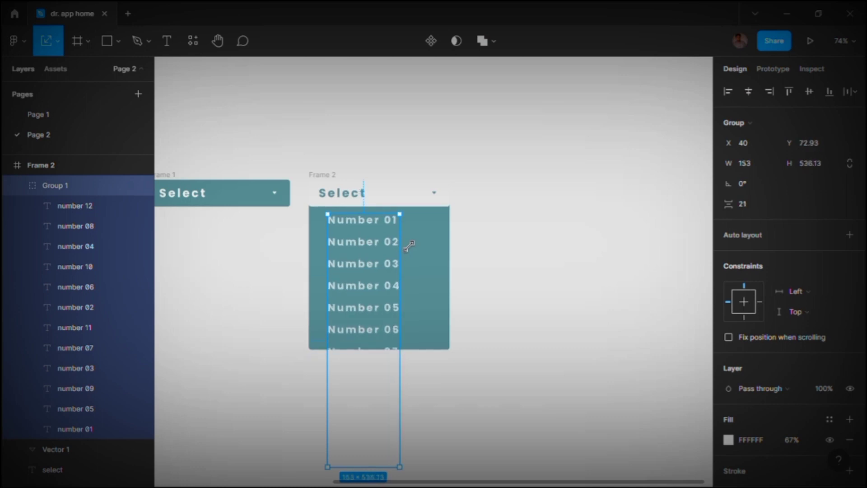
click(478, 250)
click(368, 273)
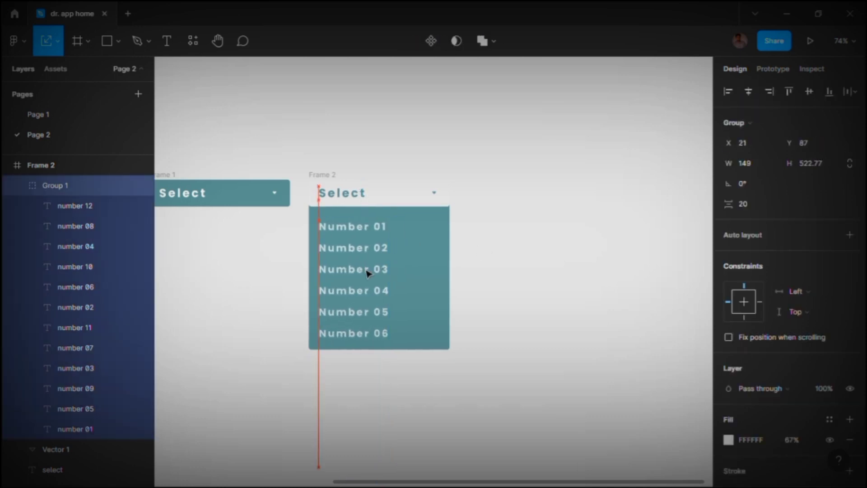
click(482, 301)
click(107, 40)
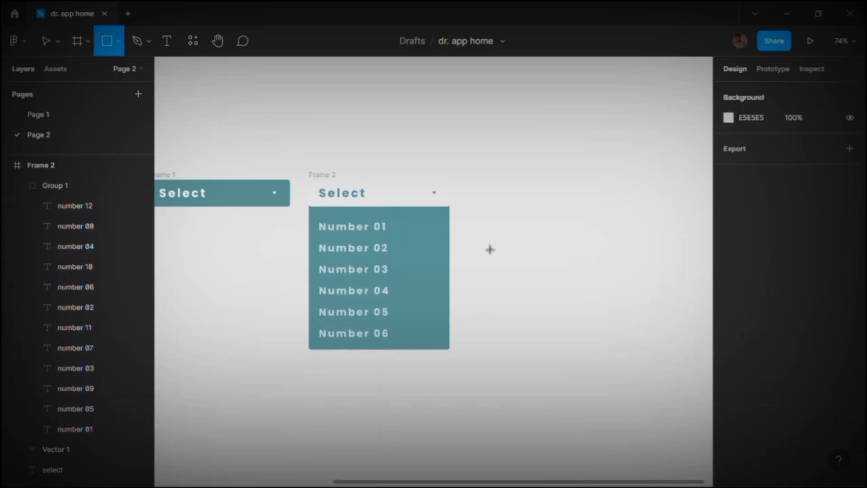
Step: Draw a thin vertical bar filled black at 25% opacity with corner radius 50
drag(481, 223, 485, 338)
click(728, 265)
click(652, 425)
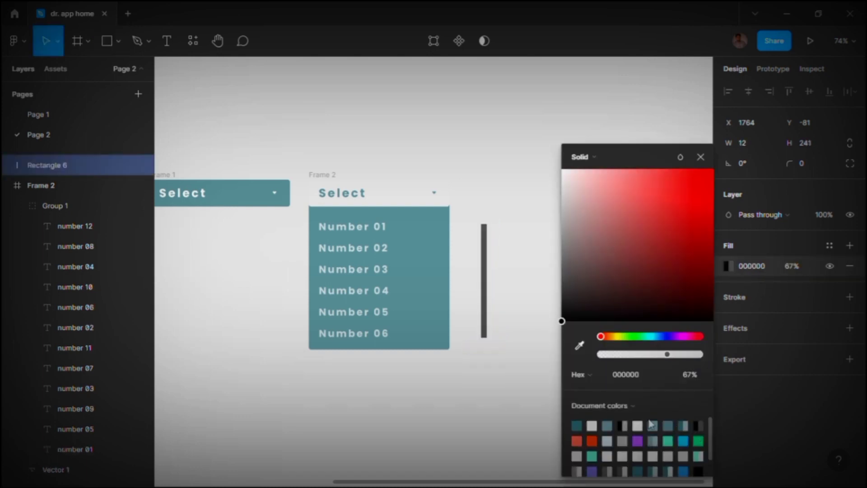
click(808, 165)
text(50)
key(Return)
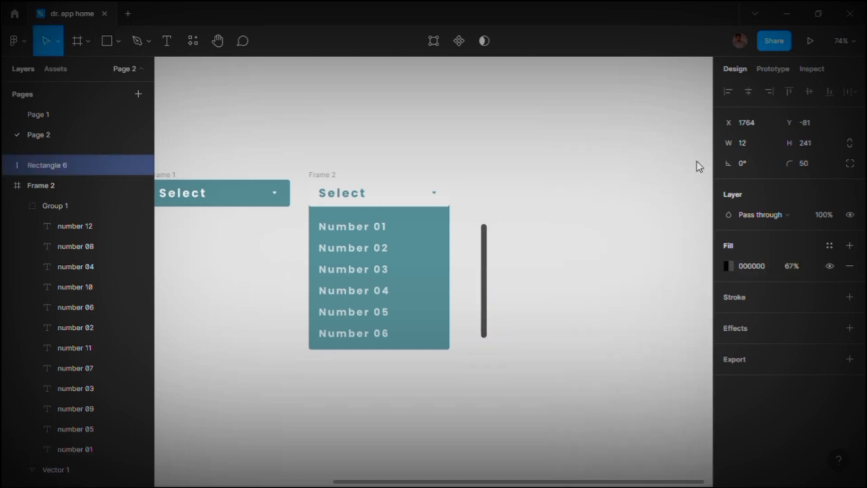
scroll(492, 257, up, 5)
click(728, 266)
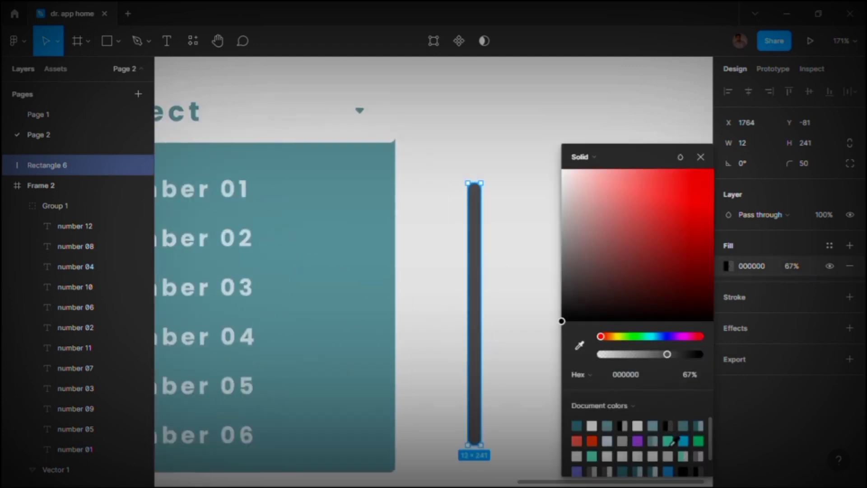
click(622, 425)
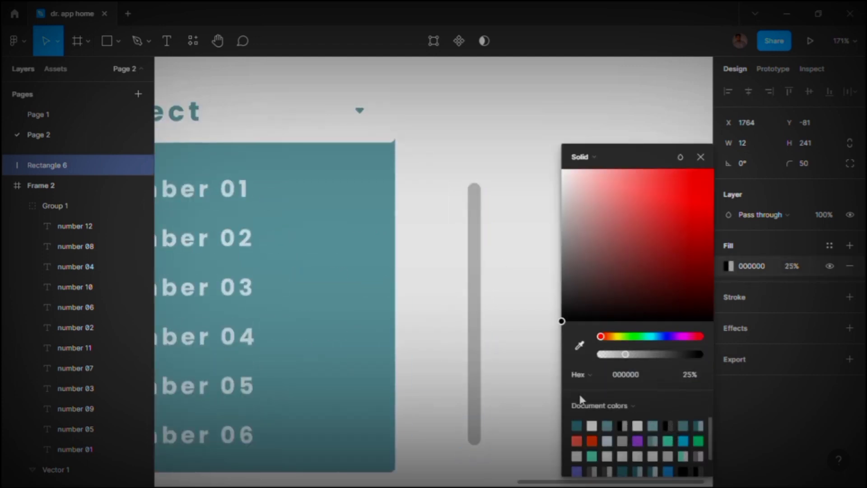
click(534, 329)
scroll(532, 326, down, 3)
Step: Place the bar inside Frame 2 beside the number list, with a copy outside
drag(494, 318, 491, 318)
drag(434, 315, 421, 316)
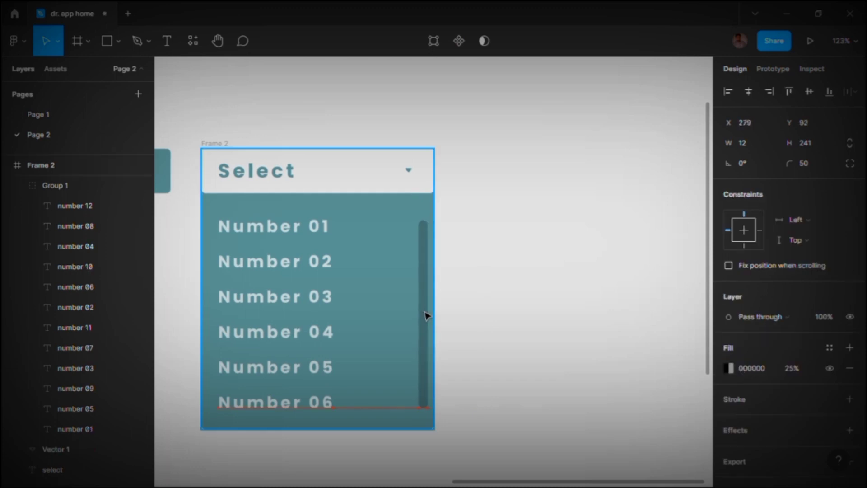
scroll(437, 369, up, 4)
scroll(436, 369, down, 5)
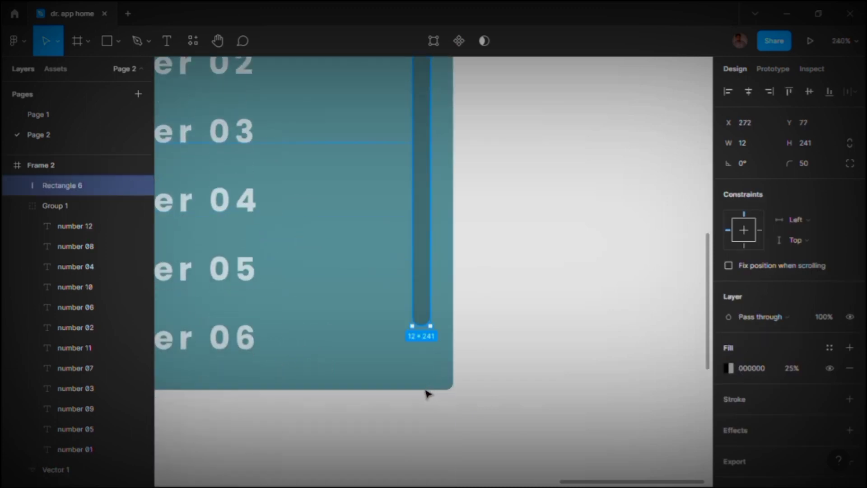
scroll(487, 345, up, 2)
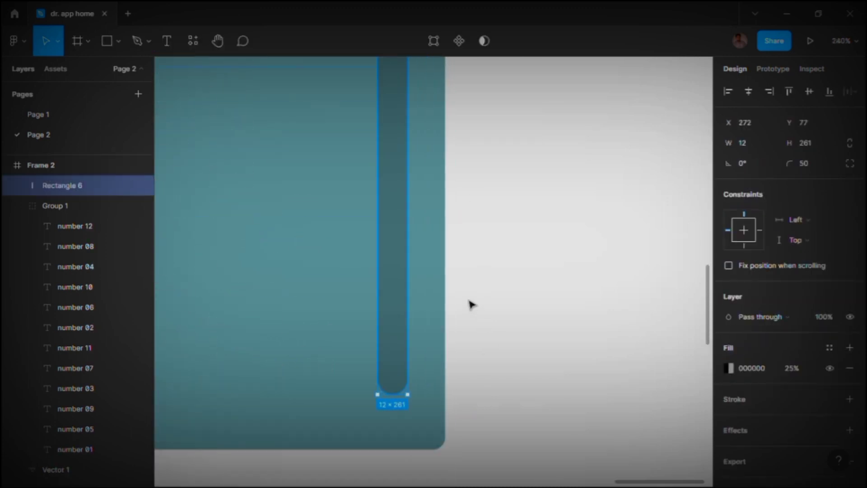
scroll(468, 304, up, 2)
scroll(466, 302, down, 5)
scroll(492, 188, up, 6)
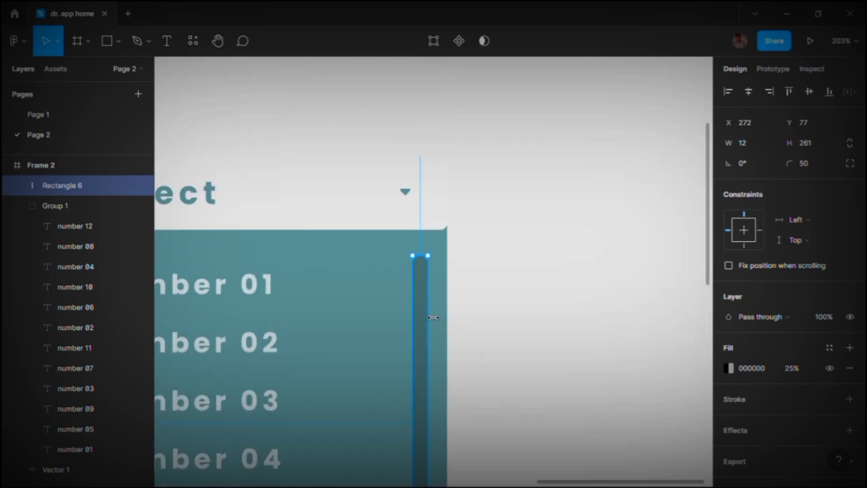
drag(425, 315, 488, 316)
Step: Shorten and slightly widen the copied bar into a solid teal scroll thumb
scroll(496, 361, down, 5)
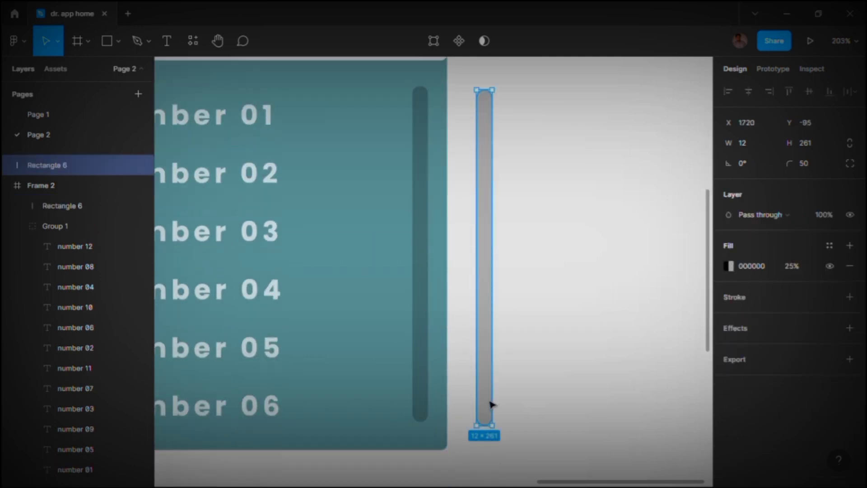
drag(493, 433, 508, 212)
drag(500, 168, 509, 168)
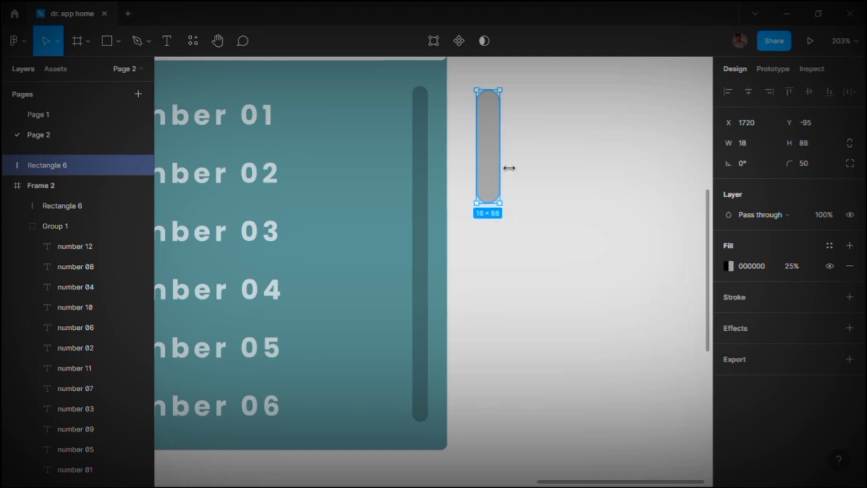
click(729, 265)
click(577, 425)
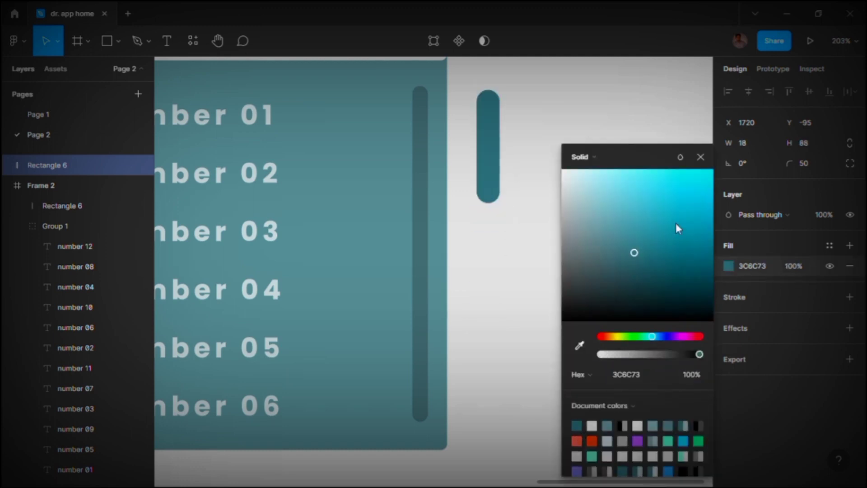
click(700, 157)
Step: Move the teal scroll thumb onto the top of the scrollbar track
drag(502, 171, 449, 186)
click(423, 165)
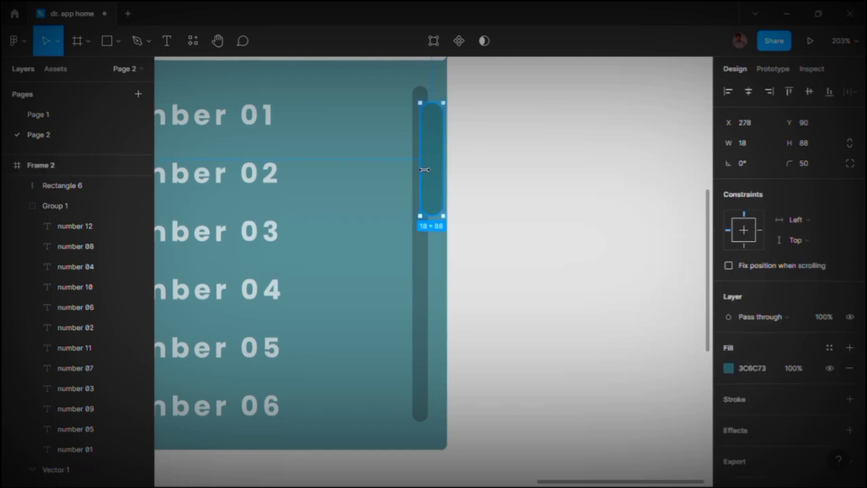
scroll(423, 166, up, 3)
click(424, 170)
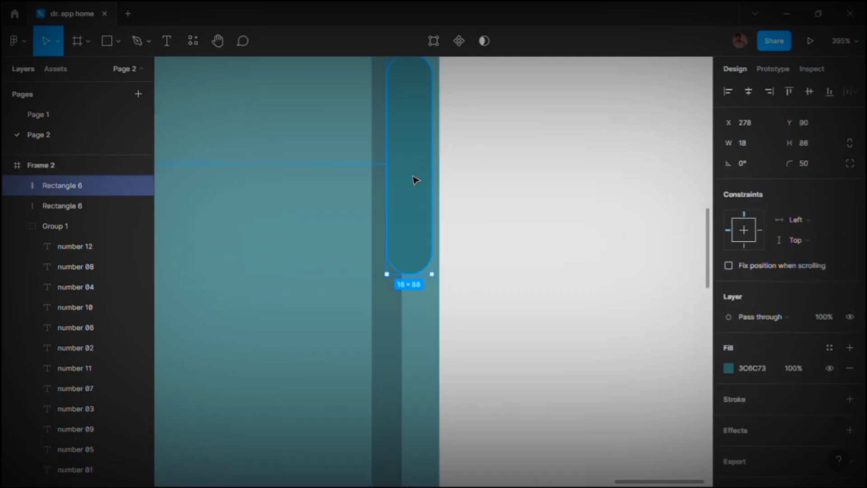
drag(416, 179, 395, 257)
scroll(393, 248, down, 3)
Step: Lower the grey track's fill opacity from 25% to 12%
click(391, 352)
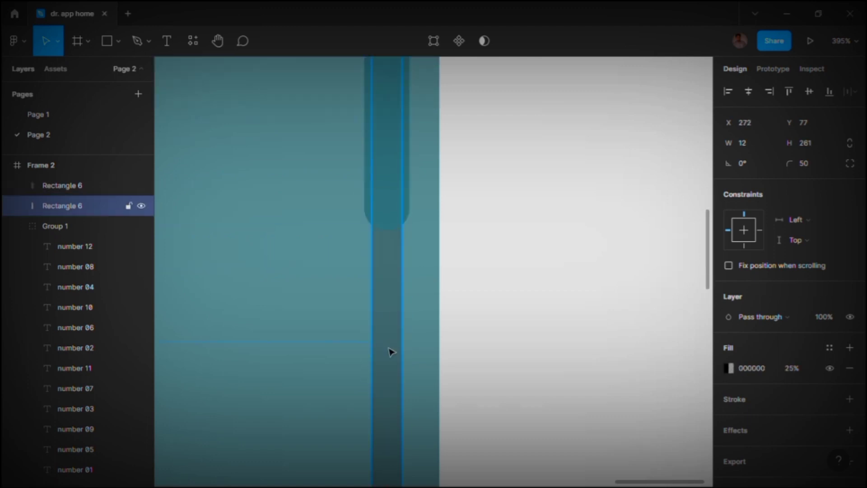
click(728, 367)
drag(625, 355, 614, 356)
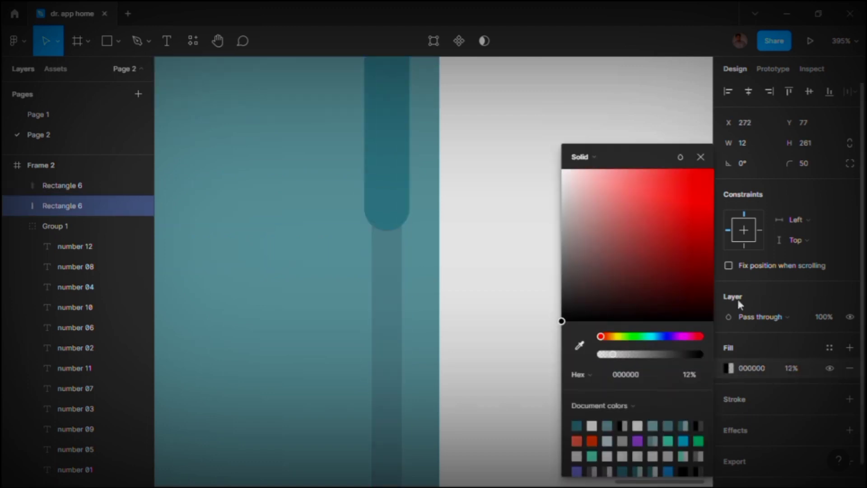
click(700, 157)
scroll(589, 273, down, 5)
scroll(629, 254, down, 5)
click(629, 253)
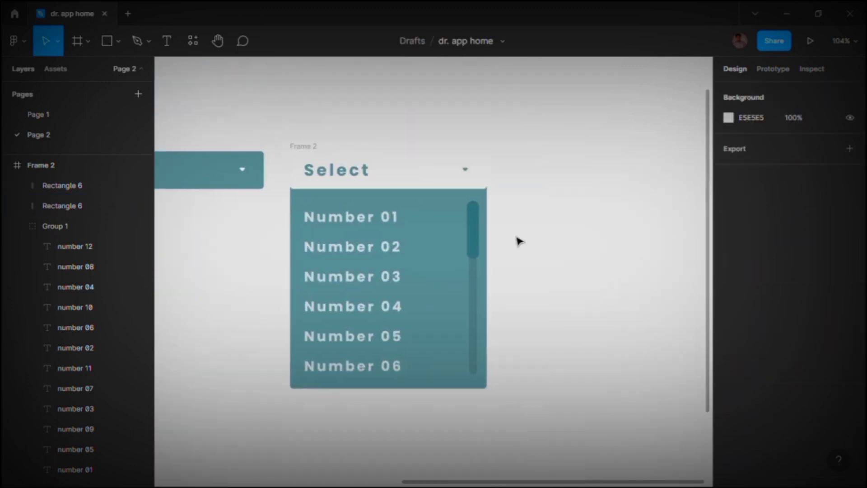
Step: Send the Group 1 number-list group to the back, behind the dropdown header
click(345, 224)
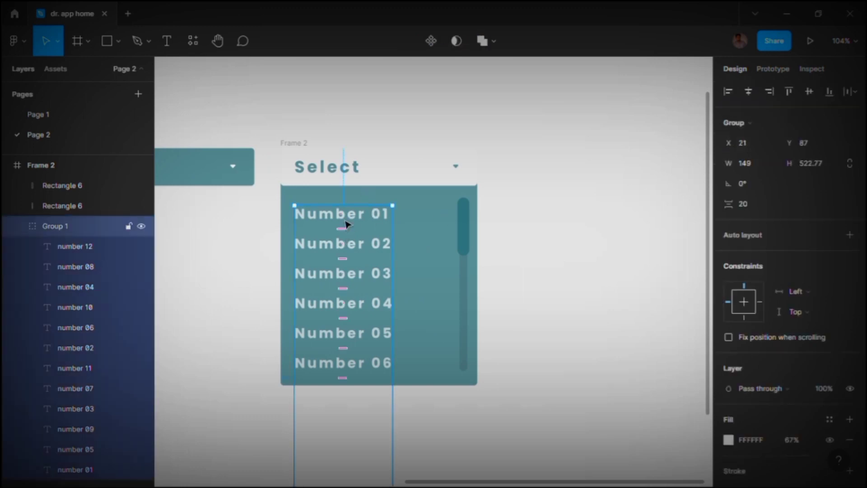
right_click(345, 224)
click(377, 212)
click(559, 222)
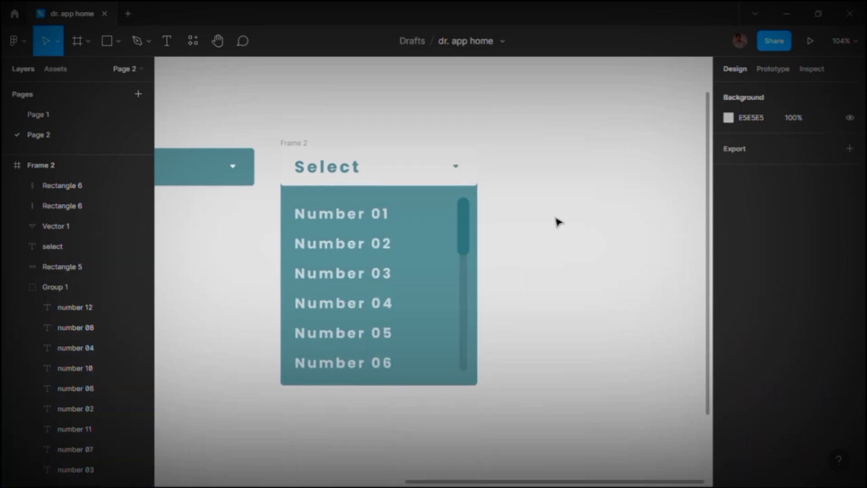
Step: Duplicate the open dropdown Frame 2 and nudge the copy's list up to show Number 07–12
click(306, 147)
key(ctrl+d)
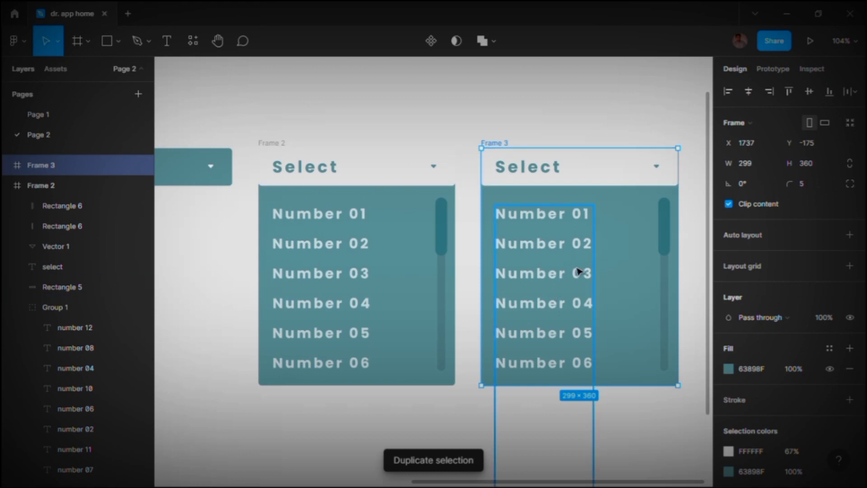
click(563, 226)
key(Up)
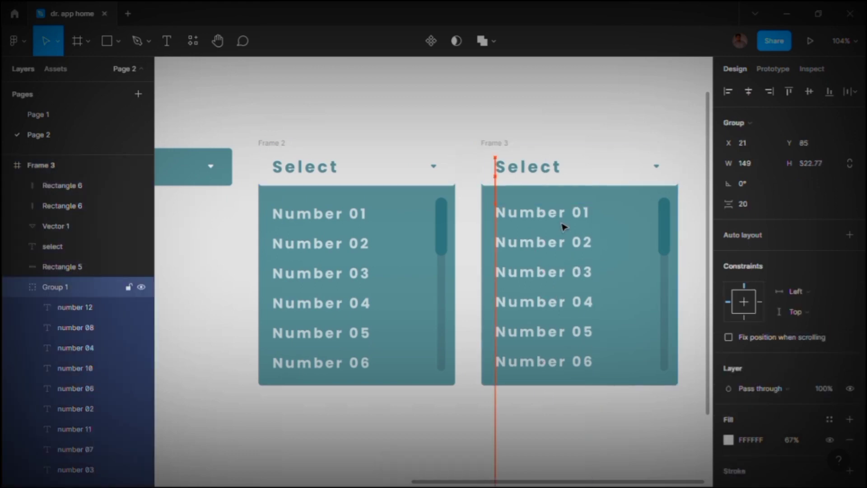
key(shift+Up)
key(shift+Up)
key(shift+Up)
key(shift+Up)
key(shift+Up)
key(shift+Up)
key(shift+Up)
key(shift+Up)
key(shift+Up)
key(shift+Up)
key(shift+Up)
key(shift+Up)
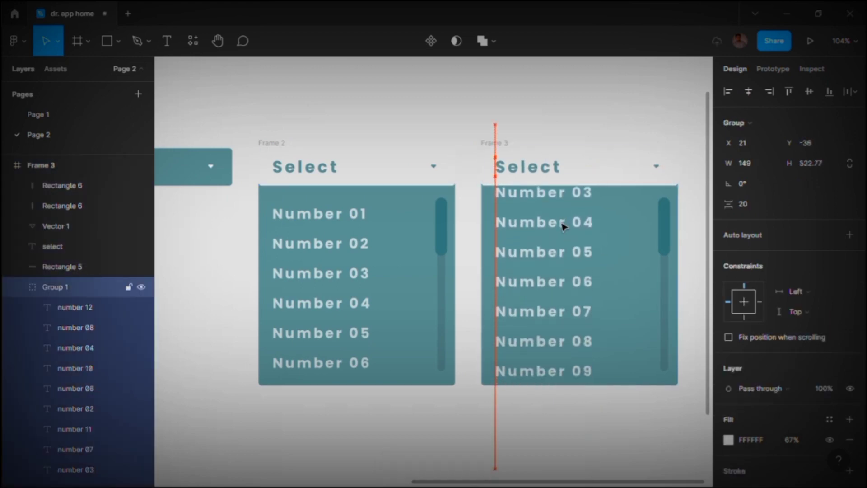
key(shift+Up)
key(shift+Up)
key(shift+Up)
key(shift+Up)
key(shift+Up)
key(shift+Up)
key(shift+Up)
key(shift+Up)
key(shift+Up)
key(shift+Up)
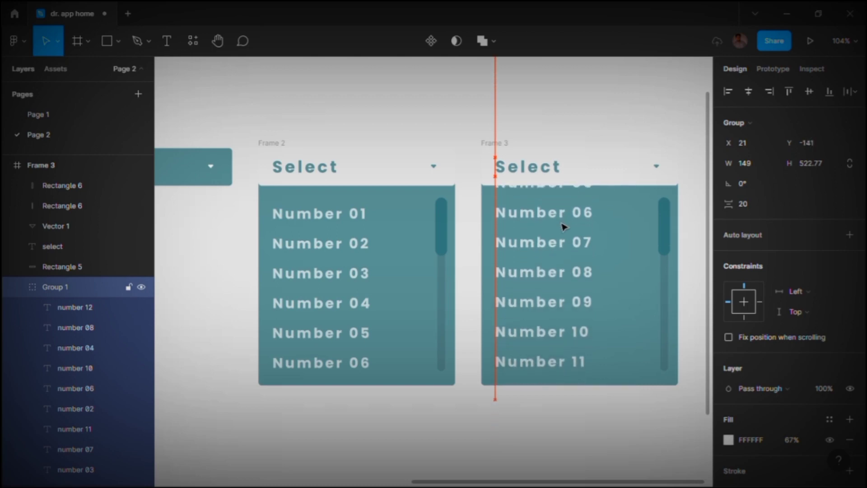
key(shift+Up)
key(shift+Up)
key(shift+Up)
key(shift+Up)
key(Up)
key(Up)
key(Down)
key(Down)
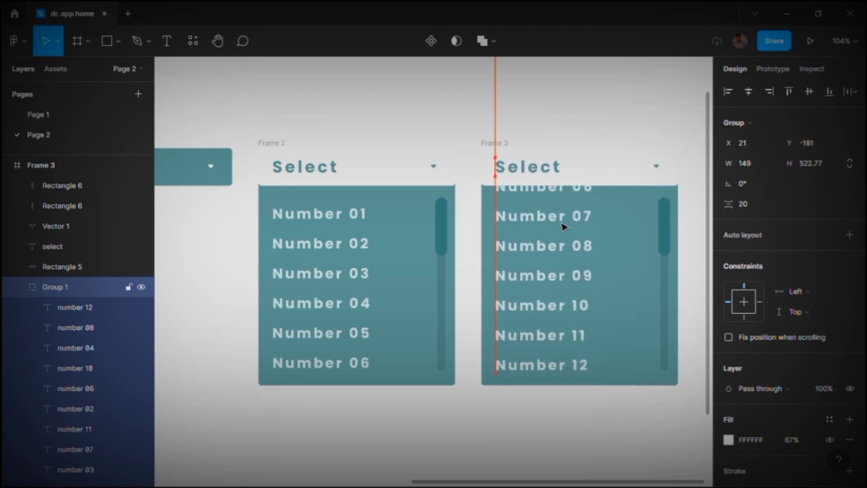
key(Down)
key(Down)
key(Down)
key(Down)
key(Down)
Step: Move the copy's scroll thumb, Rectangle 6, to the bottom of its track
click(667, 239)
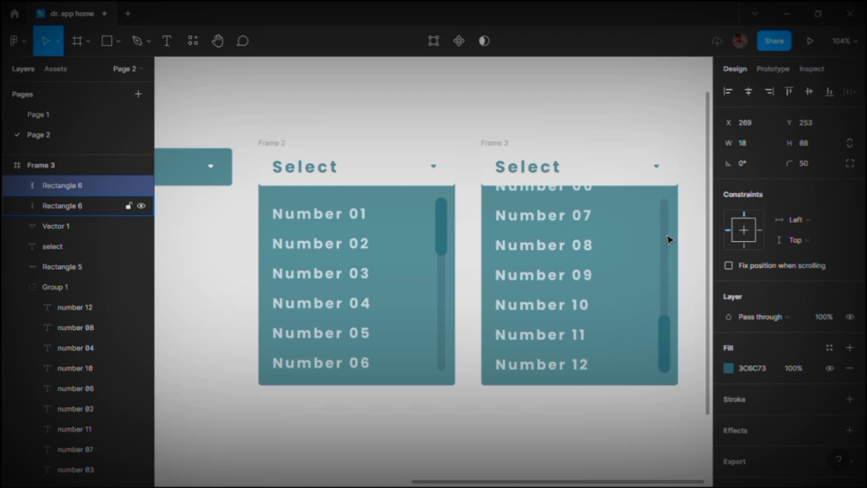
ctrl+scroll(667, 238, down, 5)
click(635, 141)
mouse_move(635, 142)
mouse_down()
mouse_move(484, 172)
mouse_move(201, 195)
mouse_move(612, 206)
mouse_up()
Step: Begin editing the label text of the Frame 4 bar
click(184, 203)
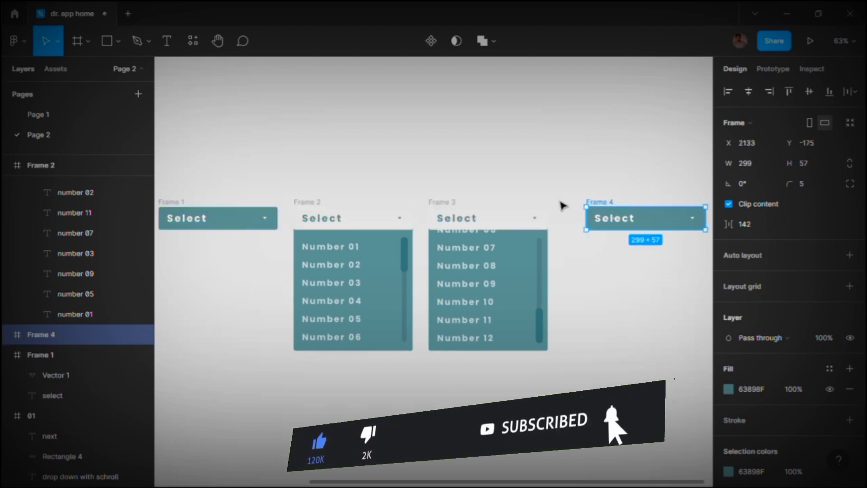
click(562, 206)
scroll(562, 206, right, 2)
double_click(590, 220)
Step: Retype Frame 4's label and shift it right within its bar
text(N)
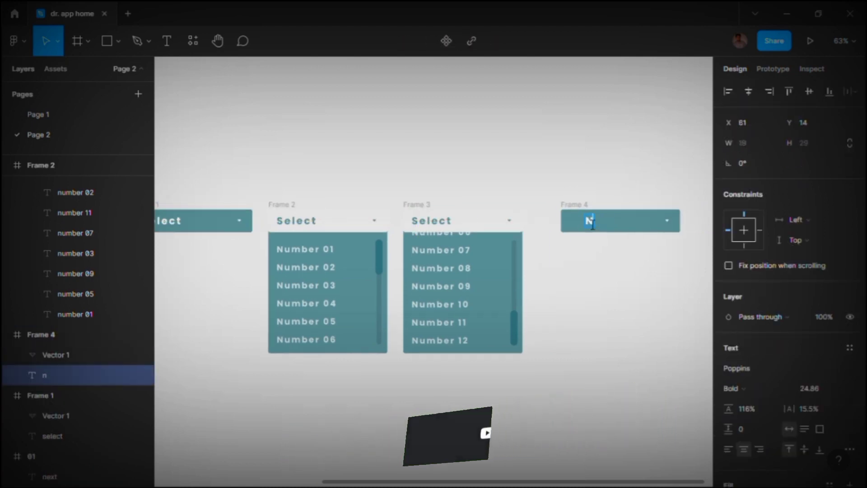
text(umber02)
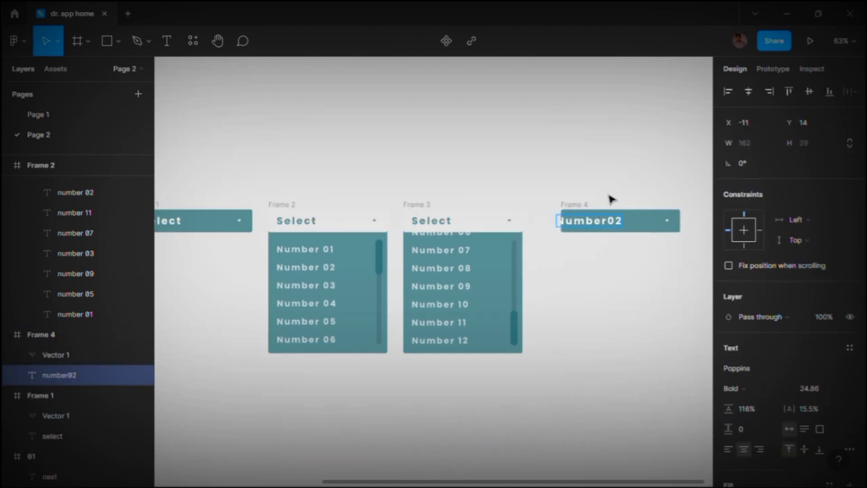
key(Escape)
ctrl+scroll(612, 199, up, 3)
drag(599, 247, 619, 244)
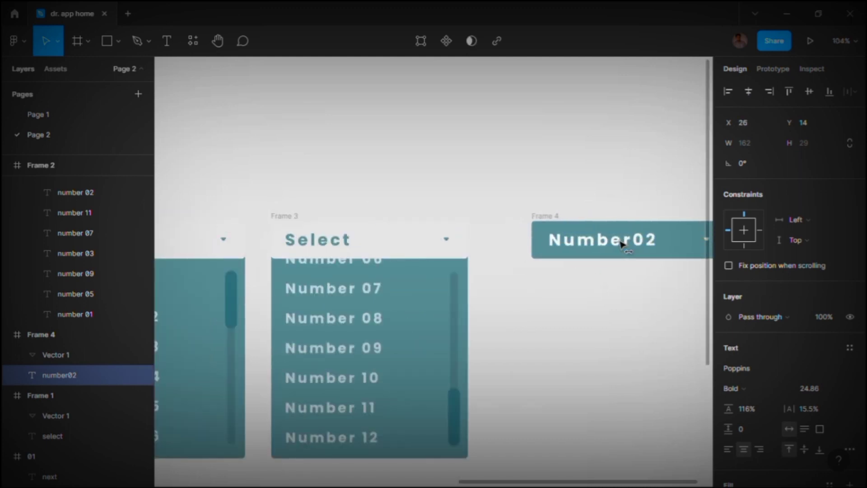
ctrl+scroll(619, 245, down, 5)
Step: Replace Frame 4 with a copy of Frame 1 whose left-aligned label reads Number02
click(605, 218)
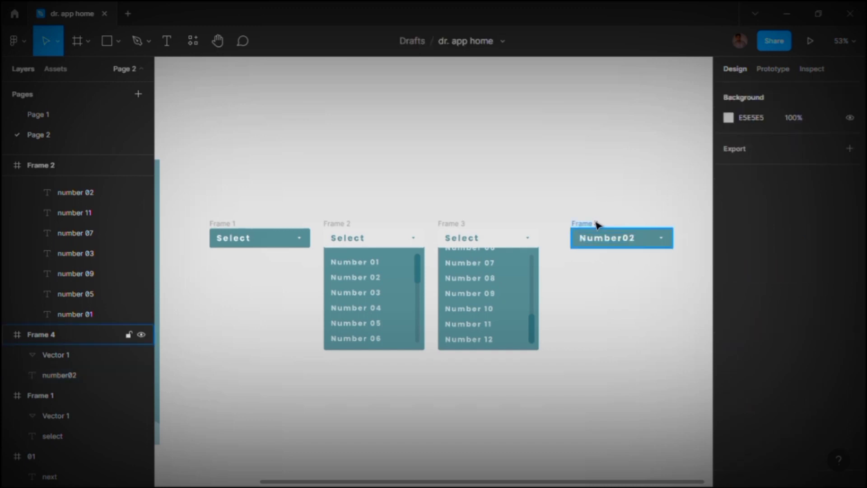
click(595, 224)
key(Delete)
click(226, 224)
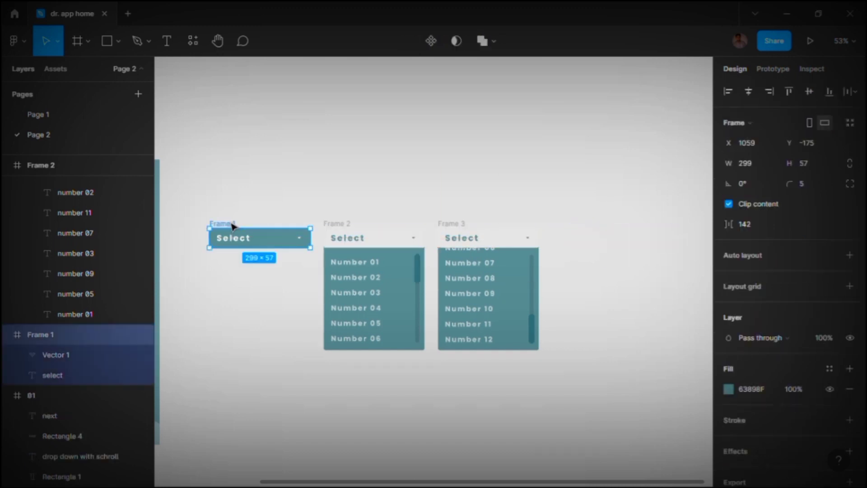
key(ctrl+d)
double_click(583, 239)
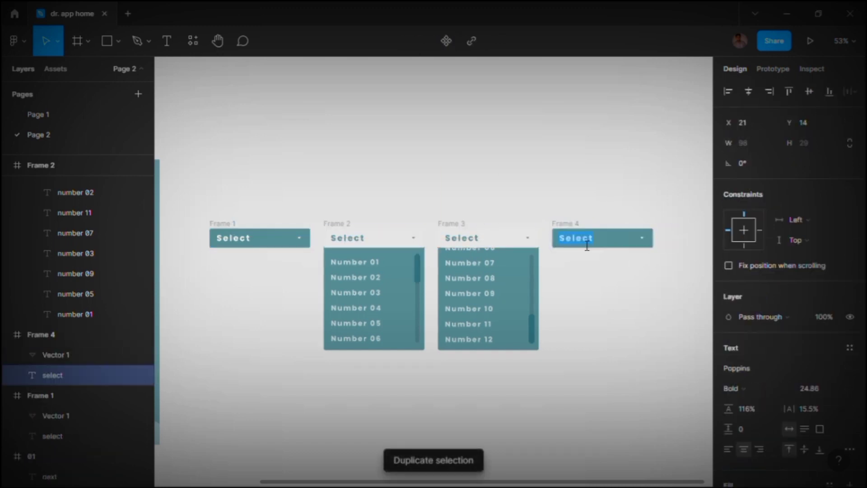
click(728, 449)
text(Number0)
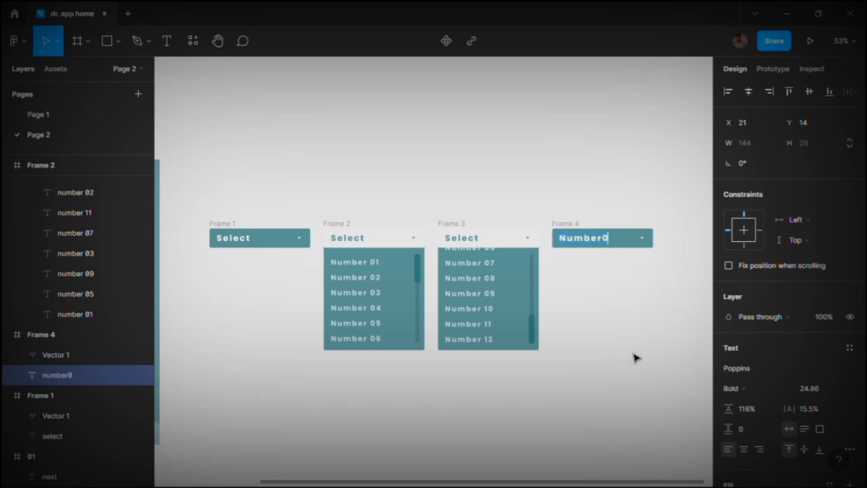
text(2)
scroll(625, 199, right, 3)
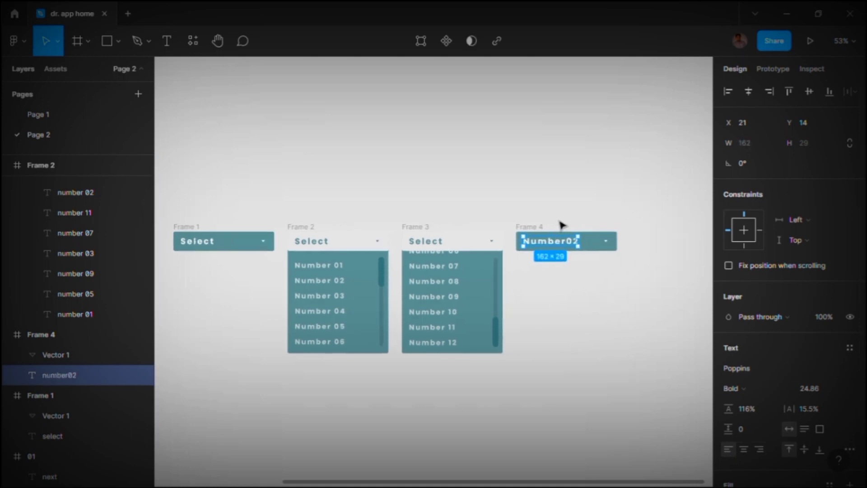
key(Escape)
key(Escape)
Step: Duplicate it as Frame 5 with the label Number04
key(ctrl+d)
double_click(617, 243)
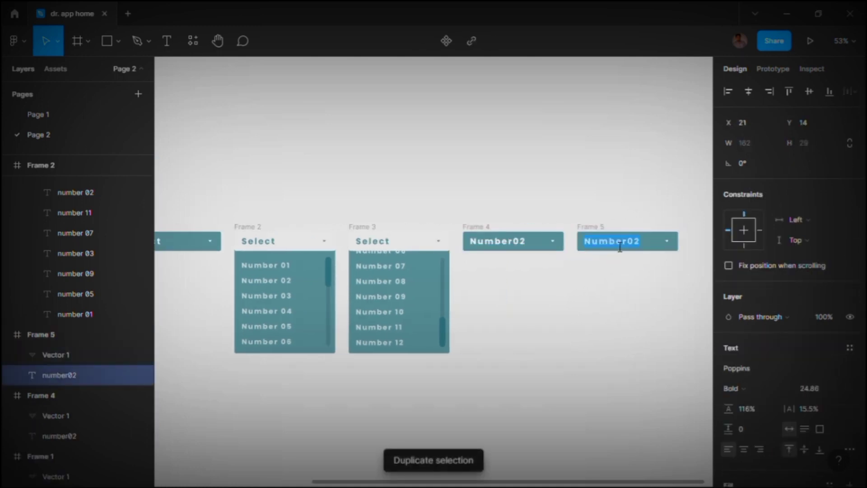
text(N)
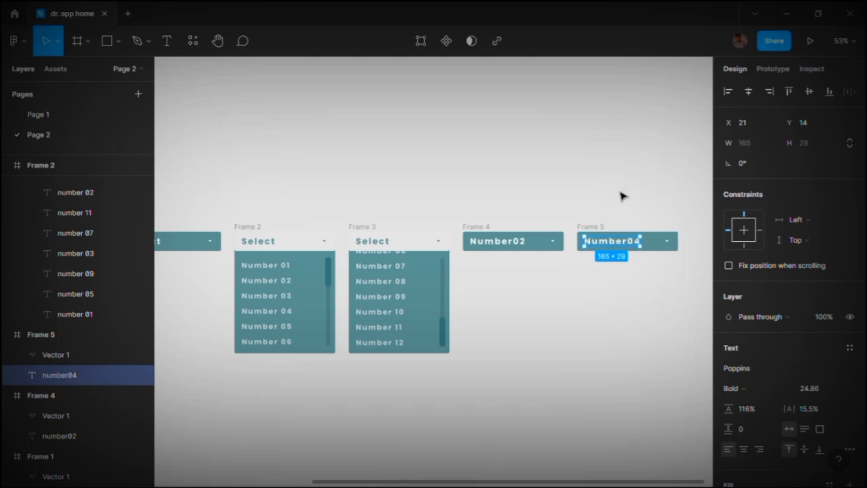
ctrl+scroll(622, 195, down, 3)
click(600, 190)
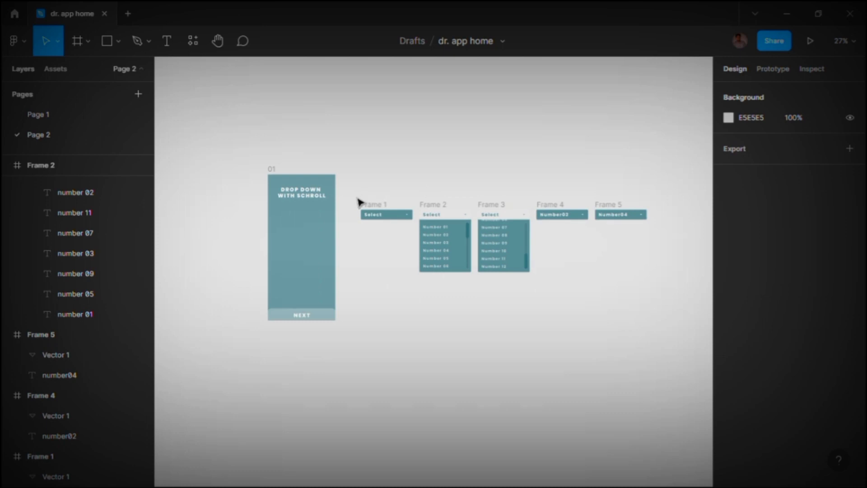
Step: Combine the five dropdown frames into one component set
click(377, 206)
shift+click(447, 208)
shift+click(517, 209)
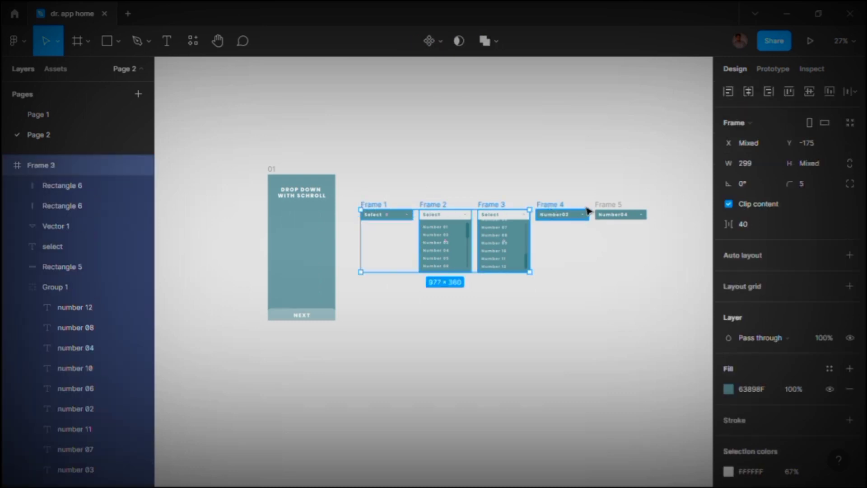
shift+click(582, 209)
shift+click(616, 210)
click(442, 41)
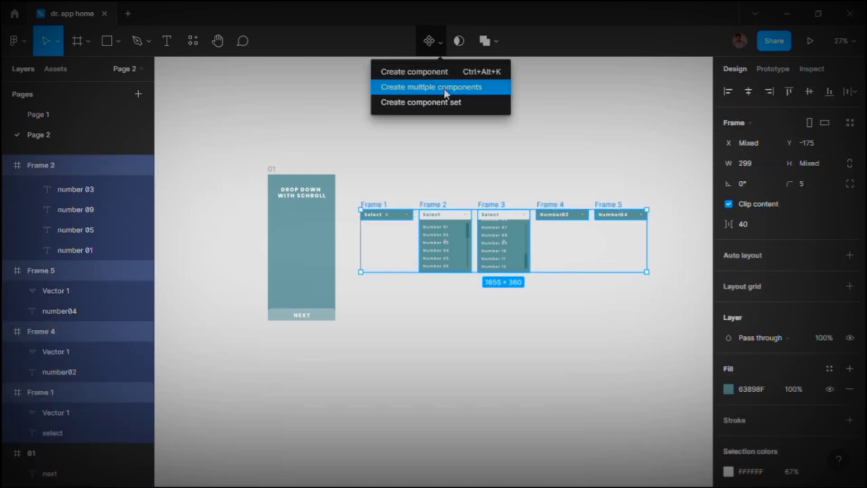
click(449, 102)
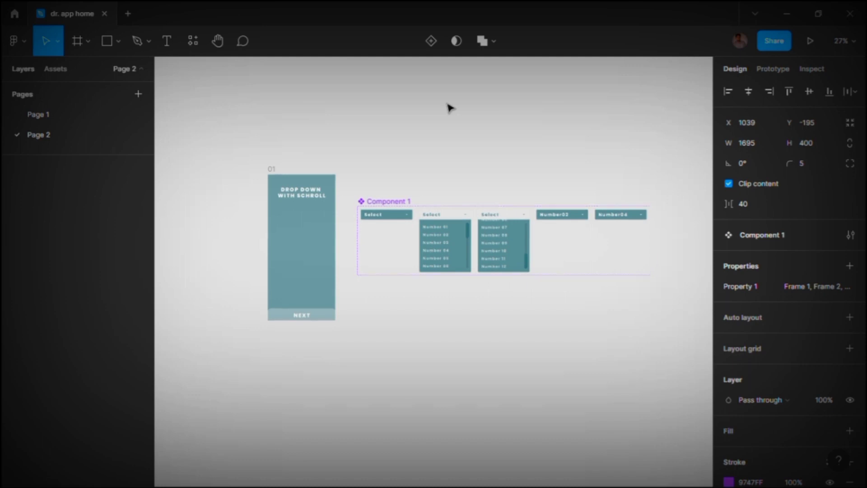
Step: In Prototype mode, link the collapsed Select to Frame 2 On tap with Smart animate
click(771, 69)
scroll(416, 221, right, 2)
scroll(406, 218, up, 3)
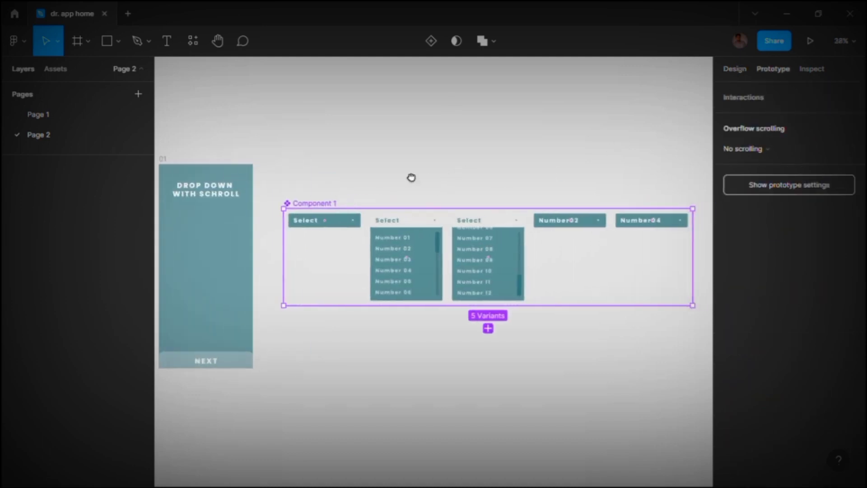
click(344, 222)
drag(360, 220, 398, 253)
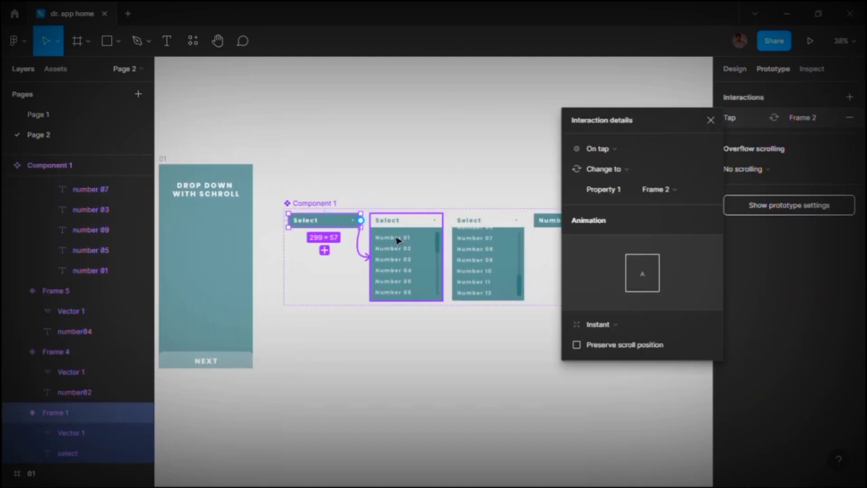
click(598, 324)
click(600, 355)
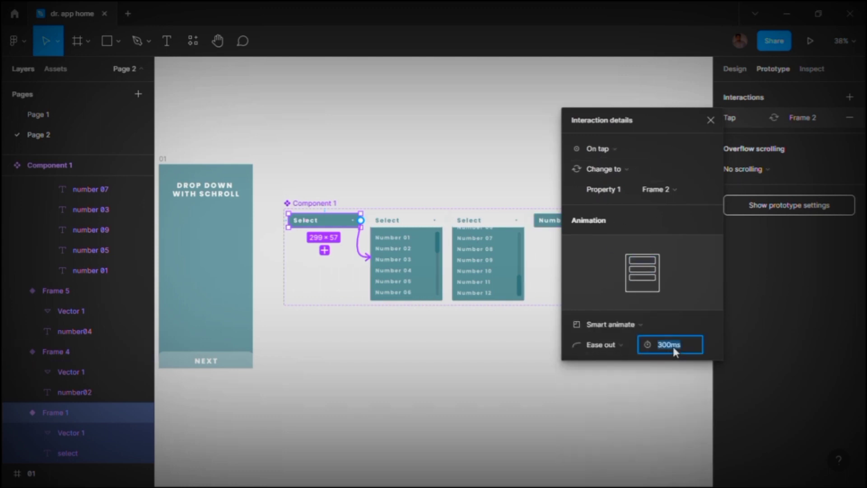
click(645, 402)
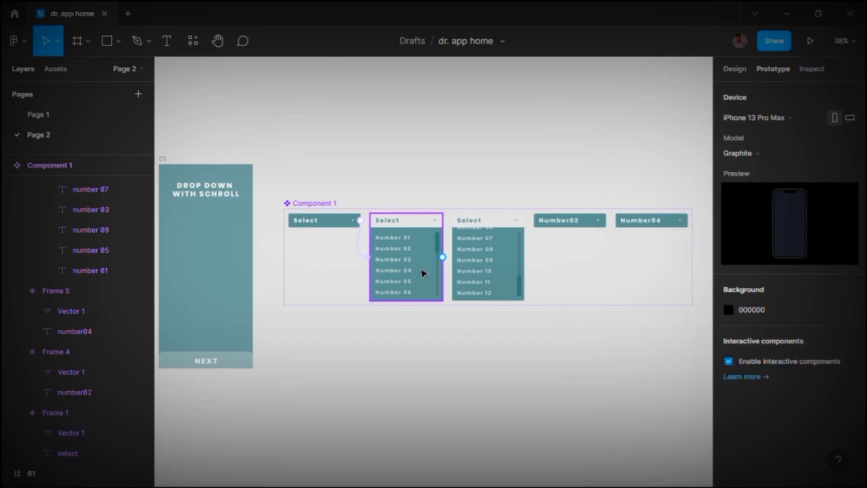
Step: Link the open list's scrollbar to the scrolled Frame 3 variant, triggered On drag
scroll(422, 273, up, 2)
drag(468, 153, 436, 158)
click(377, 280)
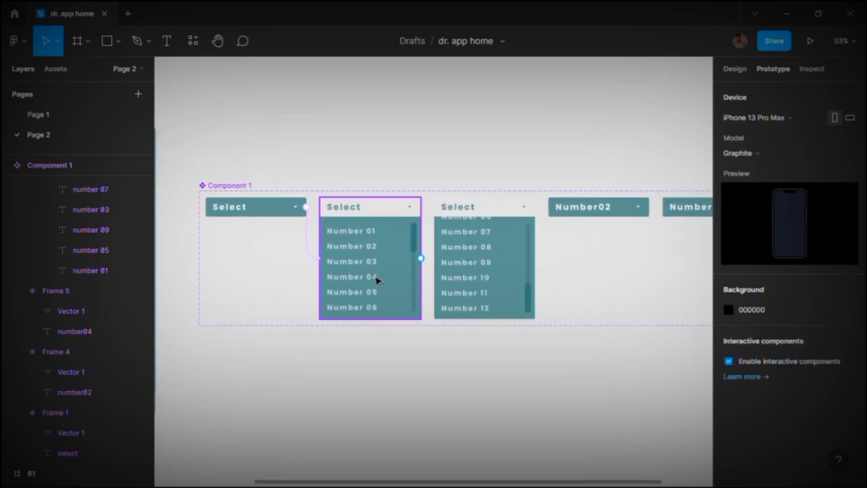
click(415, 241)
click(447, 246)
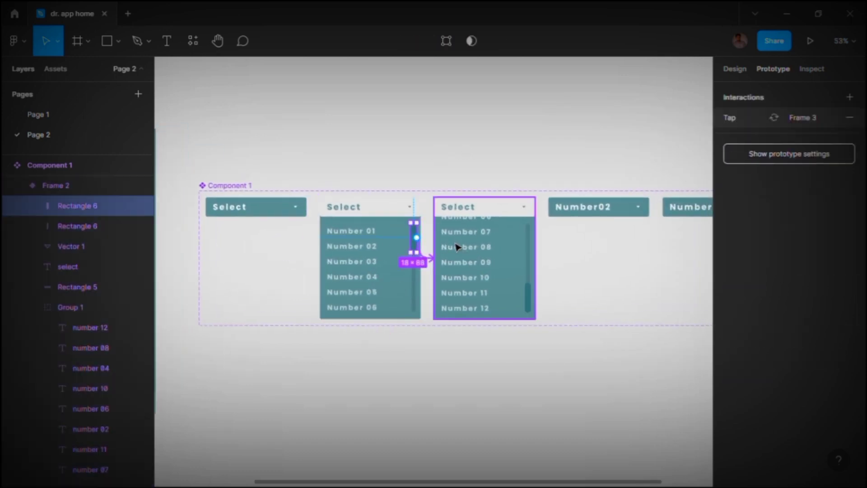
drag(432, 264, 435, 262)
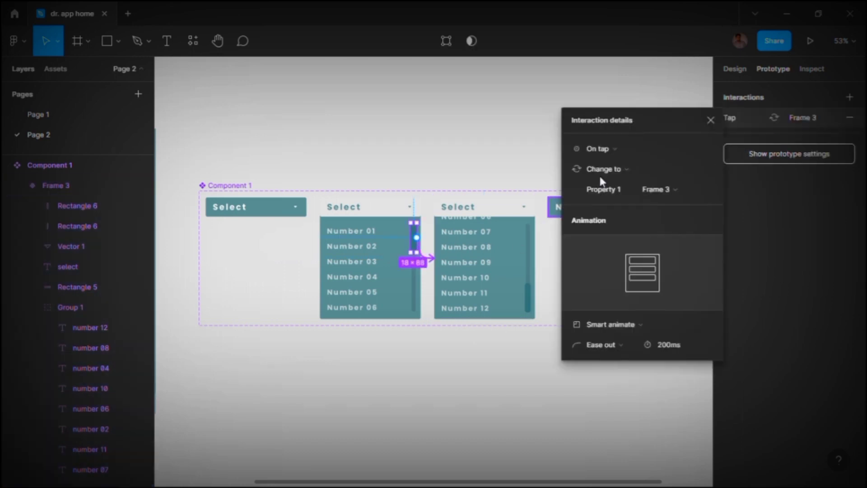
click(617, 151)
click(646, 401)
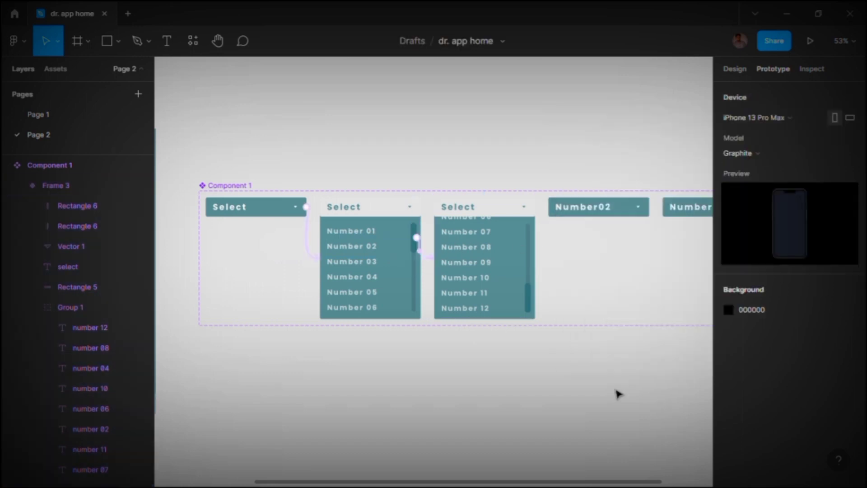
click(529, 300)
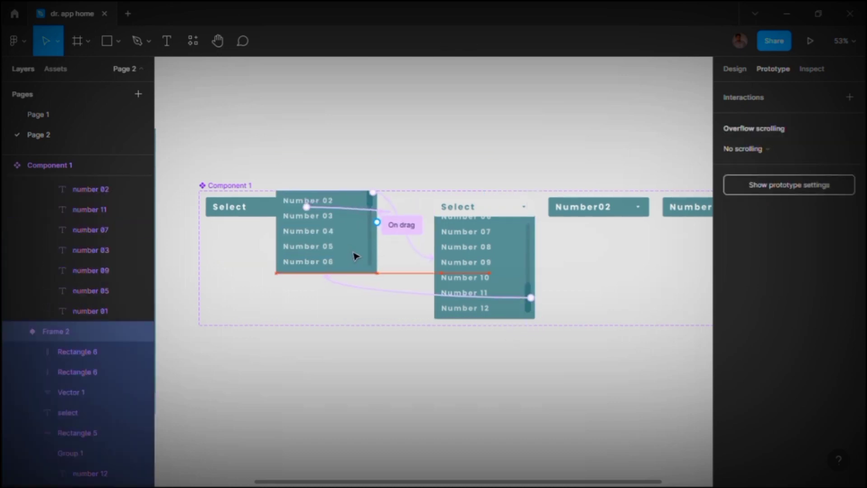
Step: Link the scrolled list's scrollbar back to Frame 2, triggered On drag
drag(362, 266, 359, 258)
click(600, 152)
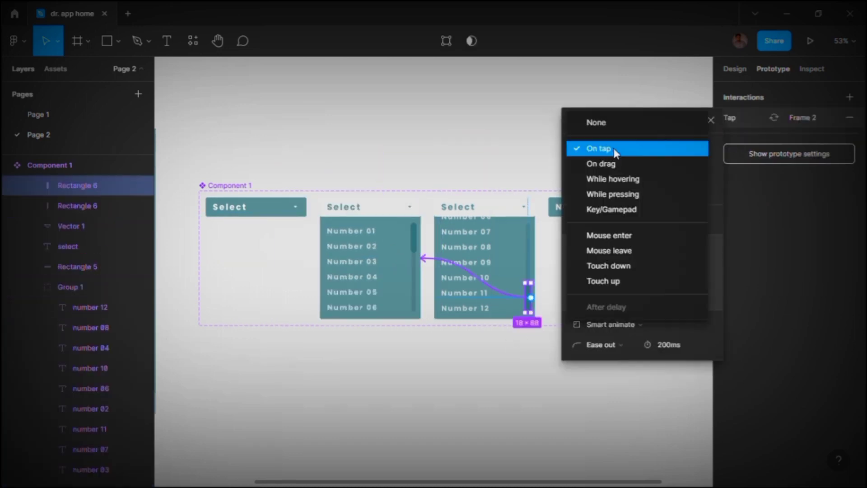
click(607, 162)
click(710, 120)
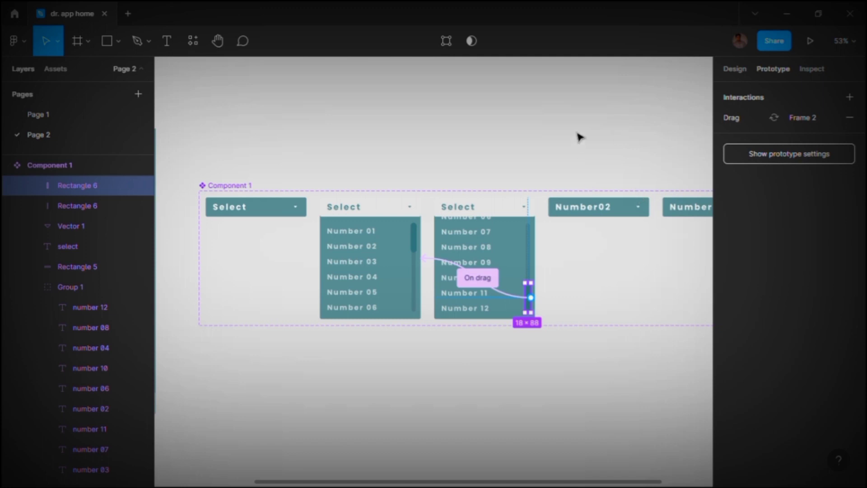
Step: Drill into the open list's items and start linking Number 01 to the Number02 variant
click(364, 227)
double_click(343, 237)
ctrl+scroll(345, 239, up, 5)
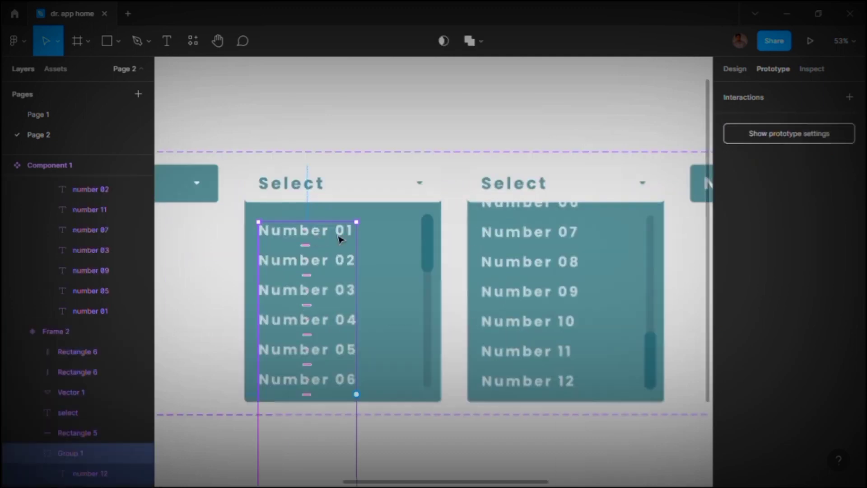
click(349, 240)
drag(356, 234, 565, 219)
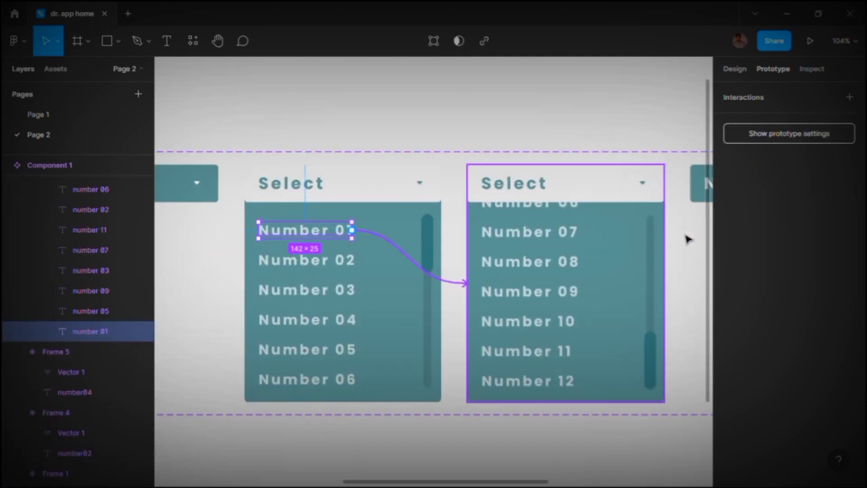
drag(686, 239, 713, 242)
click(697, 199)
ctrl+scroll(668, 200, down, 2)
ctrl+scroll(544, 167, down, 3)
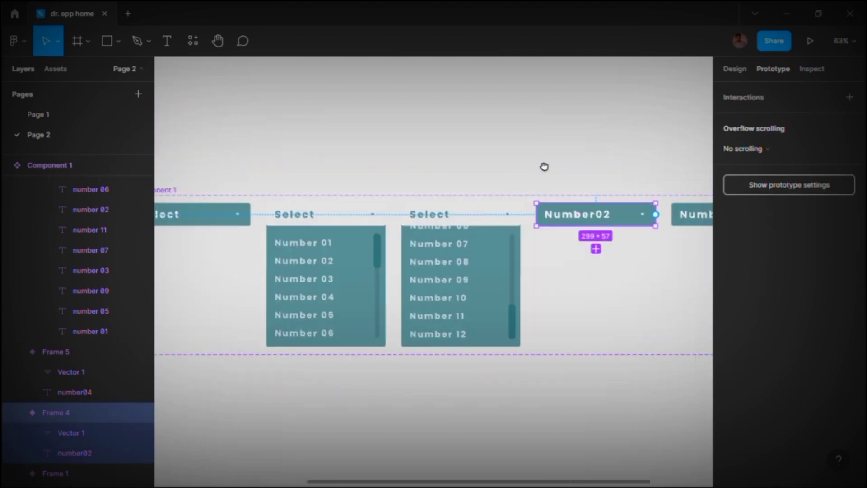
Step: Connect the Number 01 item to the Number02 variant (Frame 4) On tap
click(326, 248)
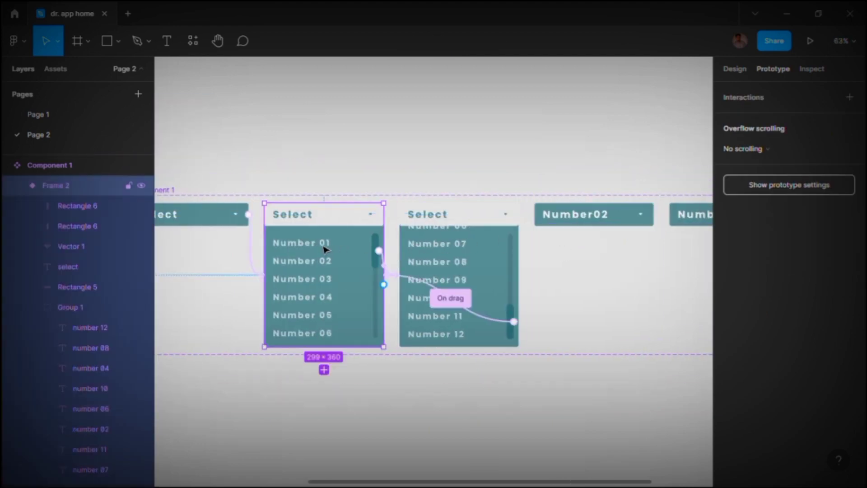
double_click(326, 248)
ctrl+scroll(324, 249, up, 1)
ctrl+scroll(324, 248, down, 1)
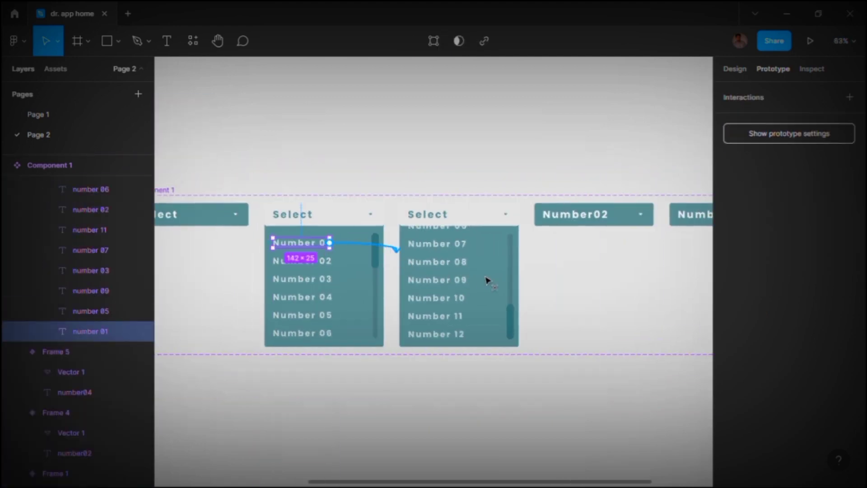
drag(488, 280, 576, 215)
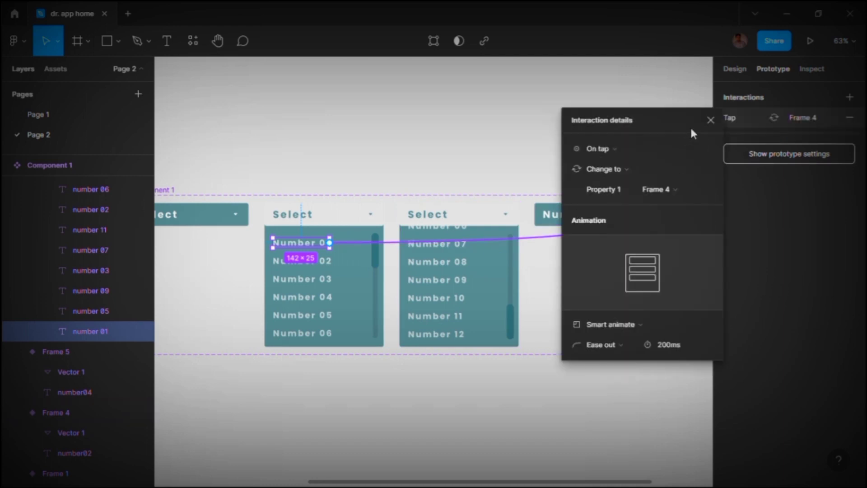
click(711, 120)
Step: Connect the Number 04 item to the Number04 variant (Frame 5) On tap
scroll(495, 156, right, 2)
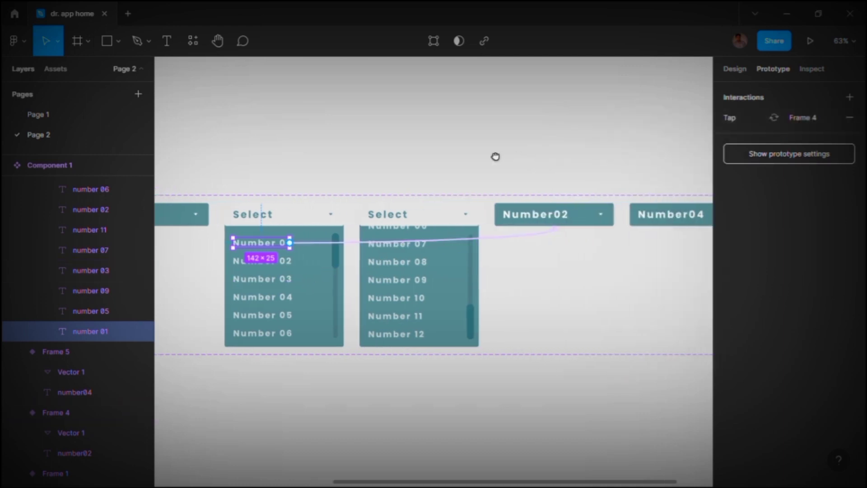
scroll(495, 156, right, 1)
click(279, 297)
mouse_move(283, 296)
mouse_down()
mouse_move(525, 301)
mouse_move(644, 228)
mouse_up()
click(708, 119)
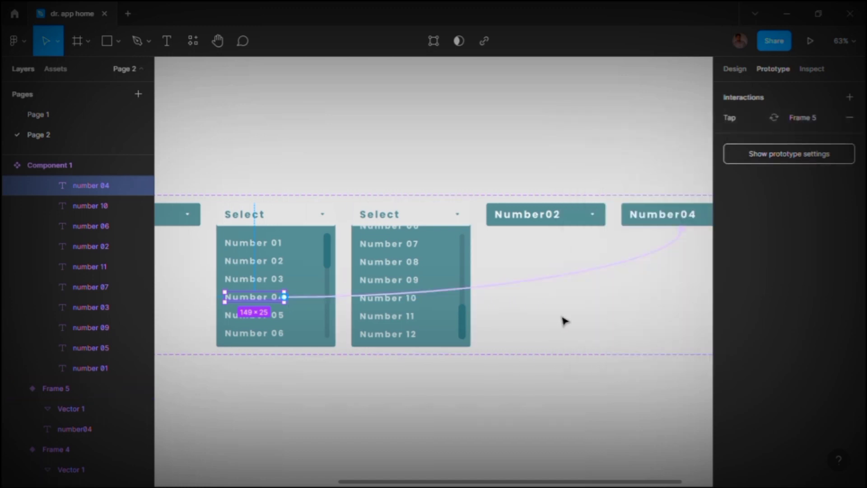
ctrl+scroll(564, 321, down, 5)
click(522, 236)
Step: Drag a Select component instance from Assets onto the 01 screen
click(52, 70)
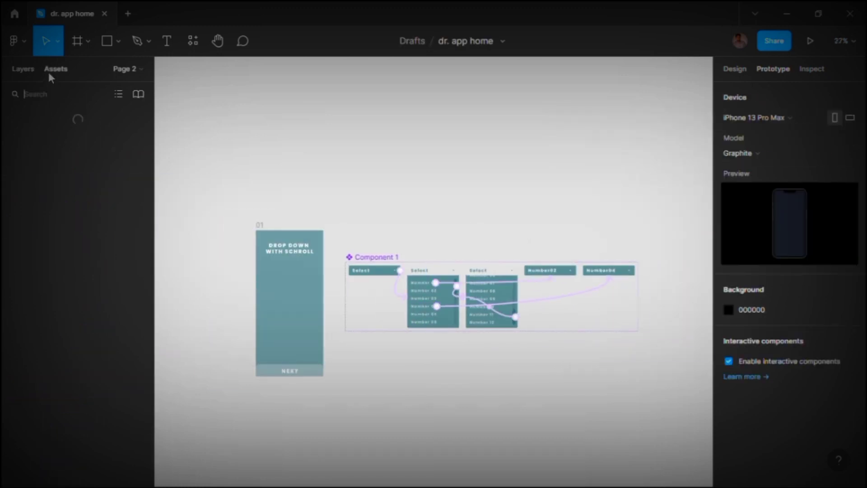
drag(53, 329, 276, 286)
ctrl+scroll(277, 285, up, 3)
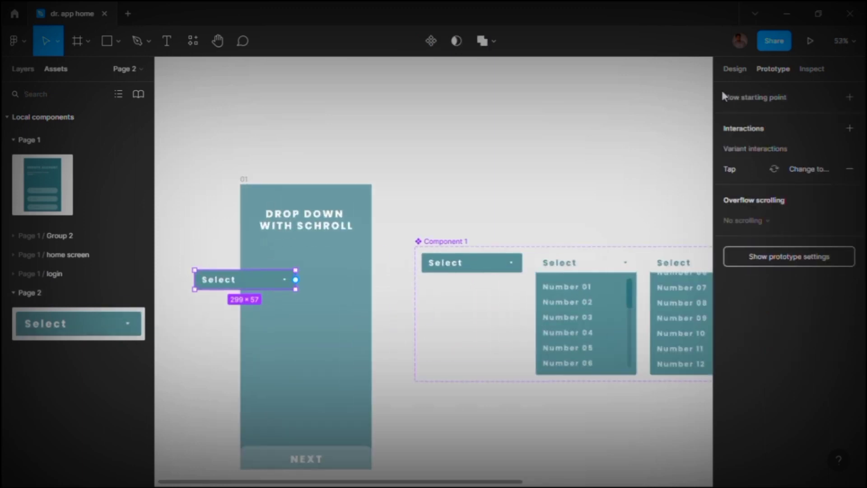
Step: Centre the Select horizontally in the 01 screen and position it just below the title
click(735, 69)
click(748, 91)
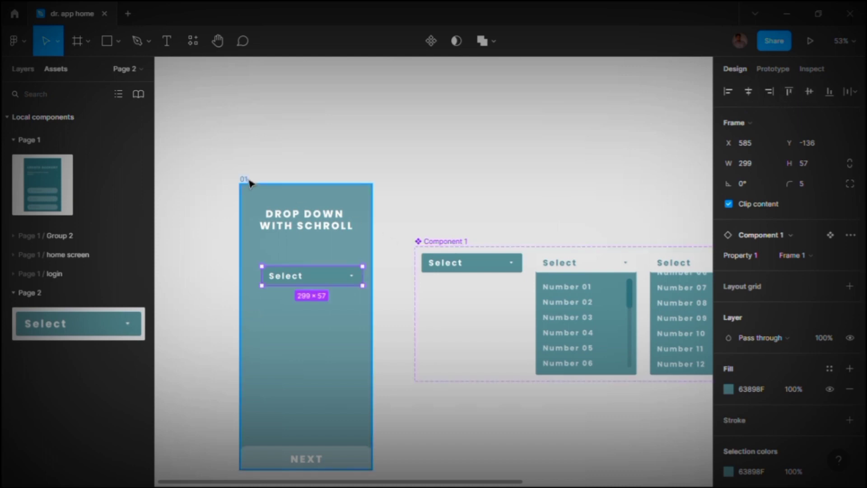
shift+click(244, 179)
click(748, 92)
click(789, 92)
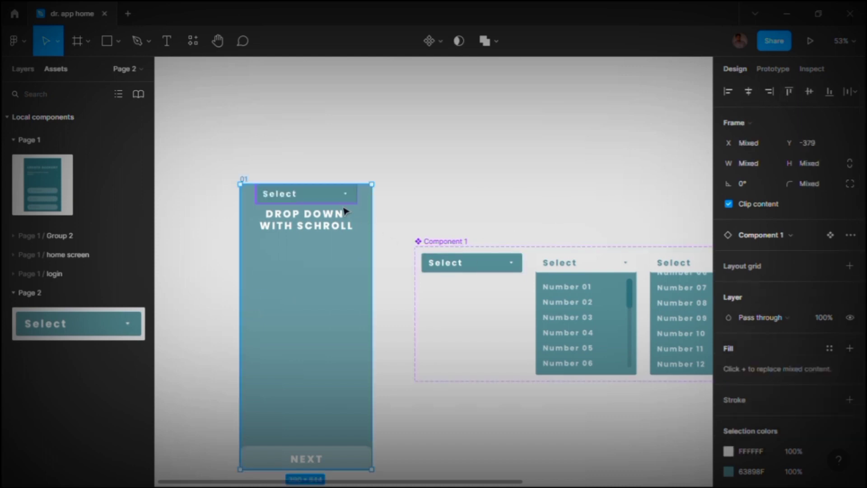
drag(332, 201, 327, 247)
drag(325, 197, 325, 269)
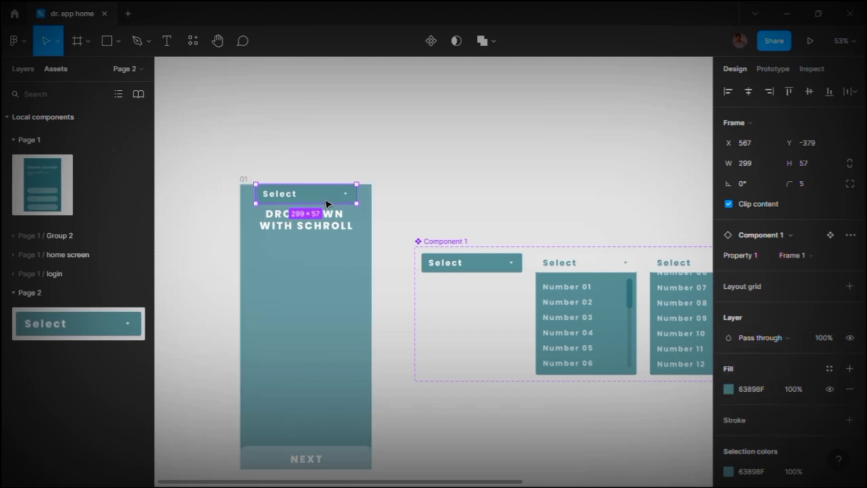
click(436, 210)
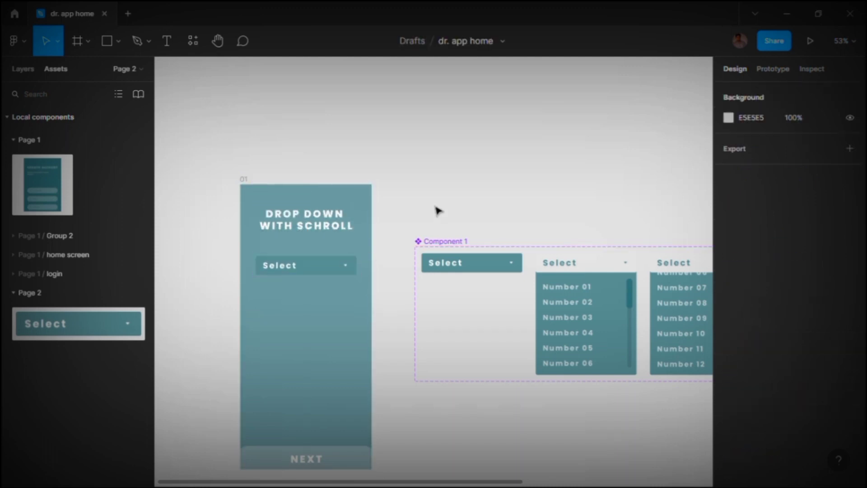